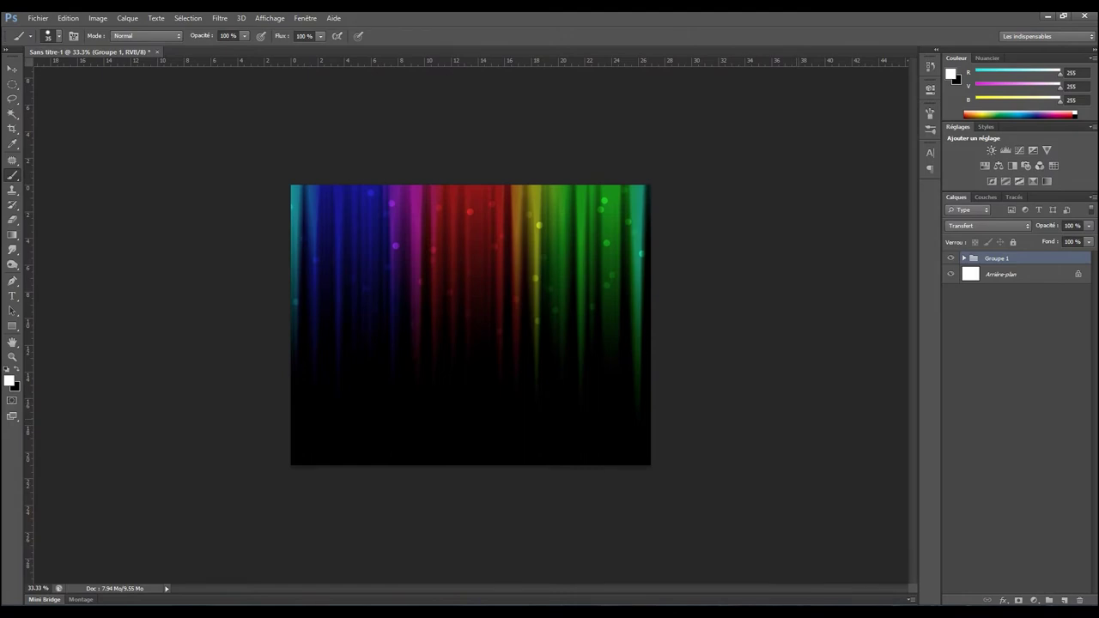
- Hide Groupe 1 and add a new empty layer above Arrière-plan
left_click(950, 258)
left_click(1005, 274)
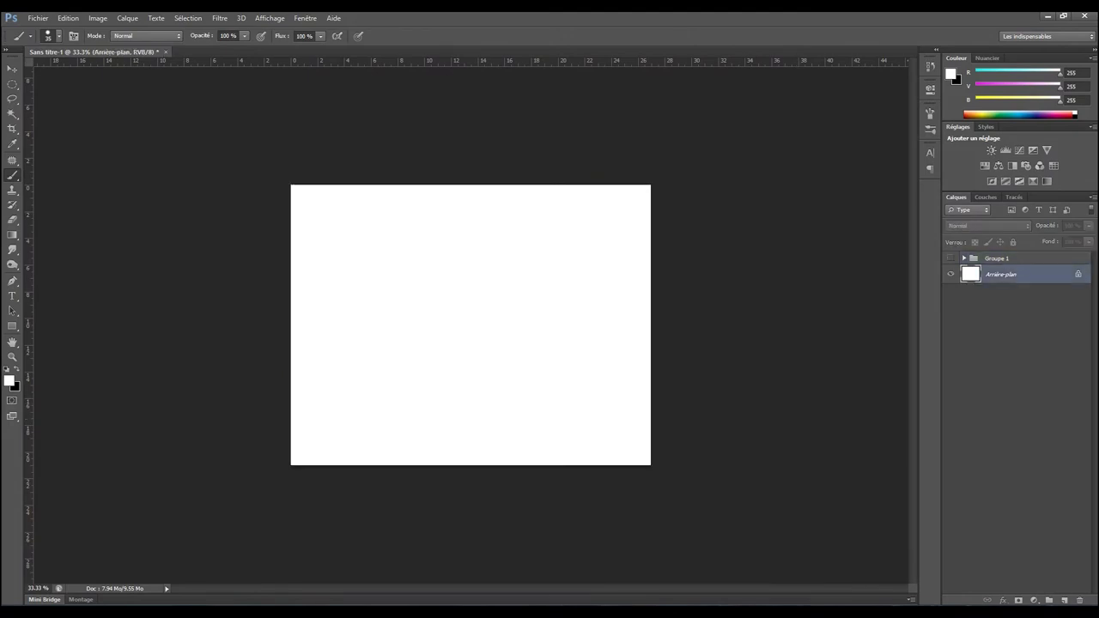
left_click(1064, 600)
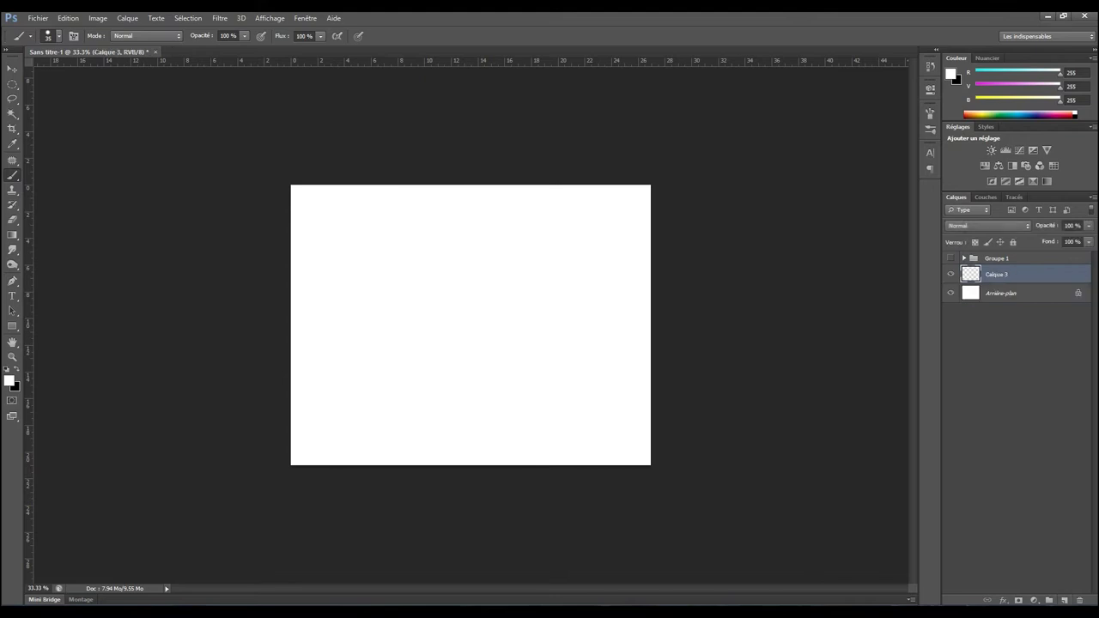
- Fill the new layer with a vertical gradient, black at top to light grey below
key("g")
left_click_drag(438, 465, 438, 187)
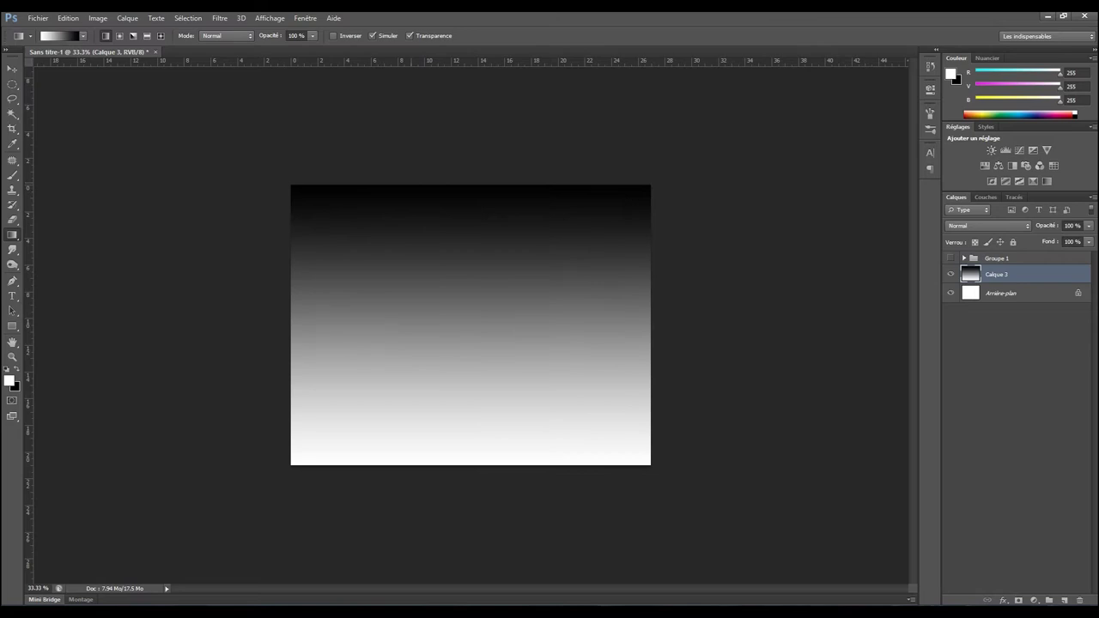
key("ctrl+z")
left_click_drag(460, 508, 460, 256)
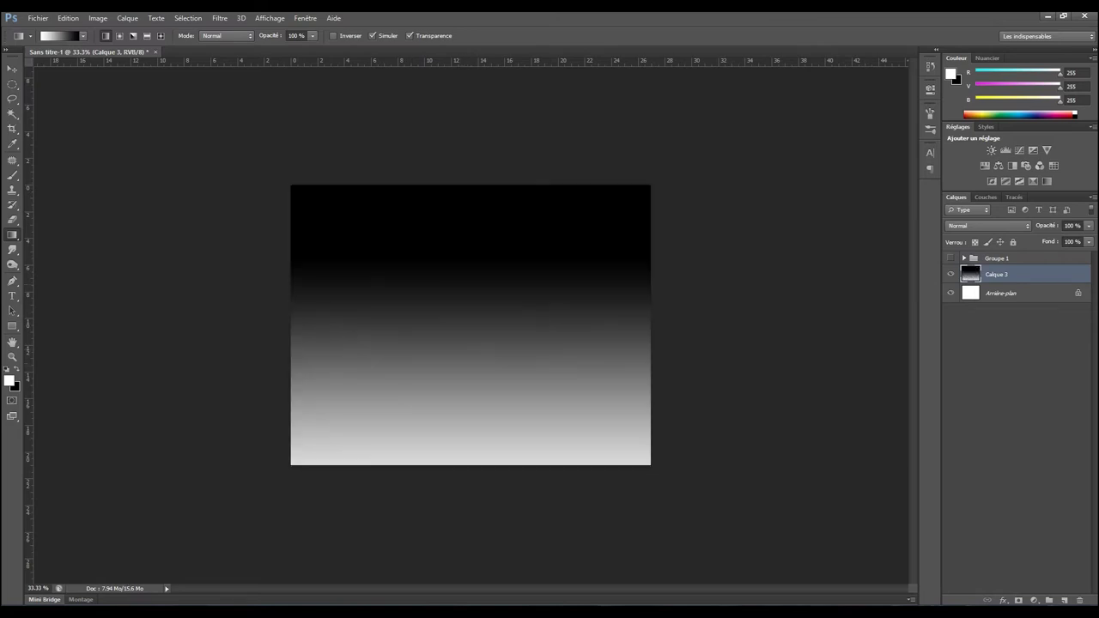
left_click(220, 18)
mouse_move(237, 166)
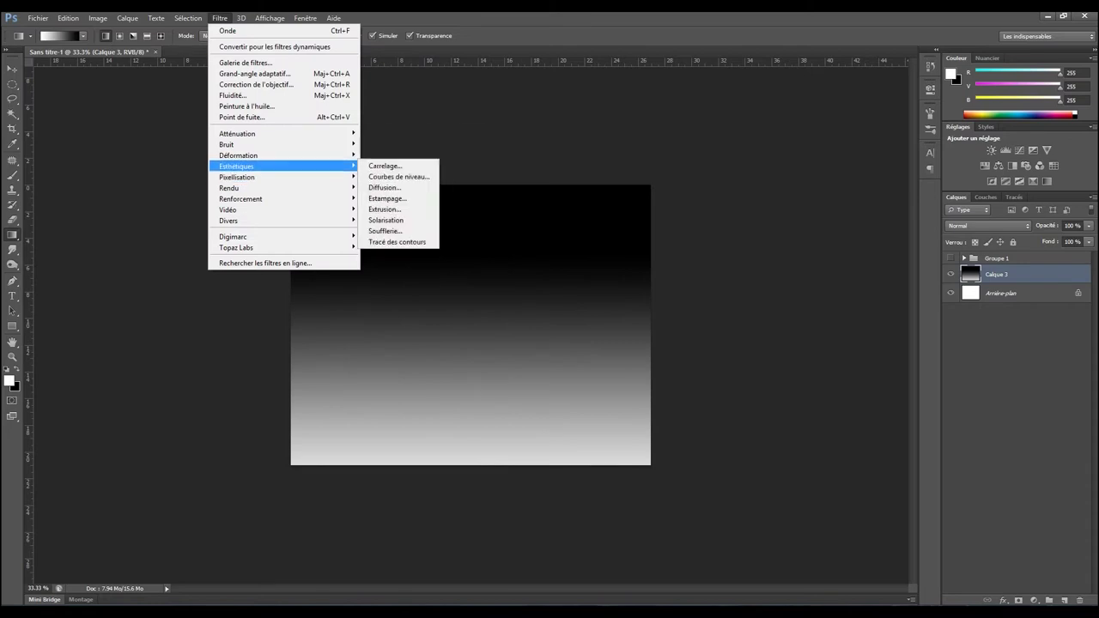
- Apply the Onde wave filter with 105 generators and maximum wavelength 129
left_click(387, 198)
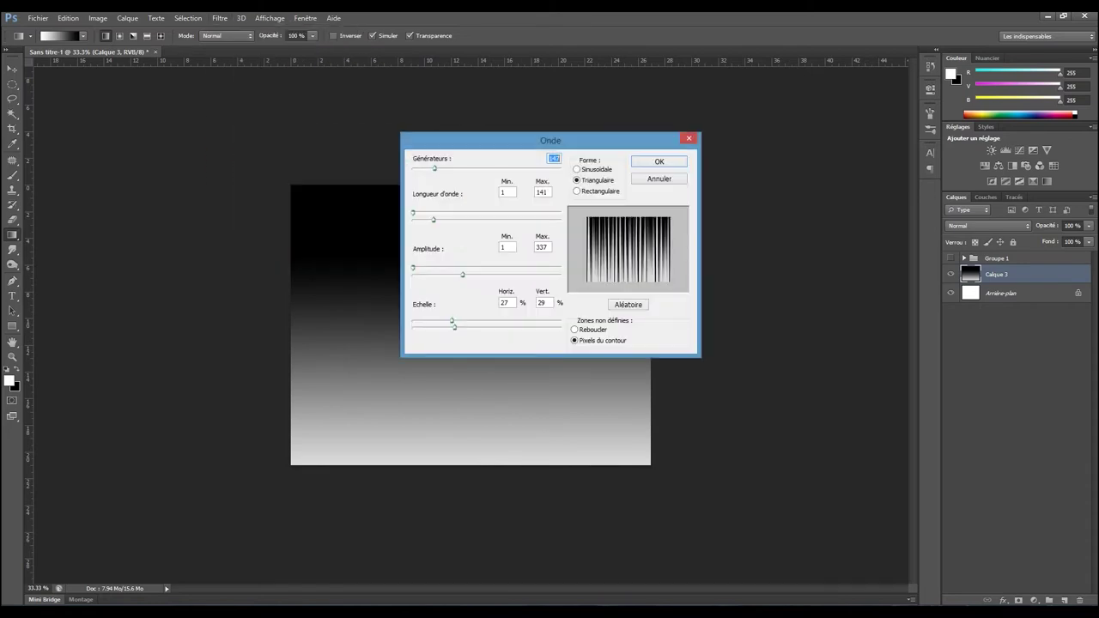
key("Tab")
key("shift+Tab")
key("Down")
key("Down")
key("Down")
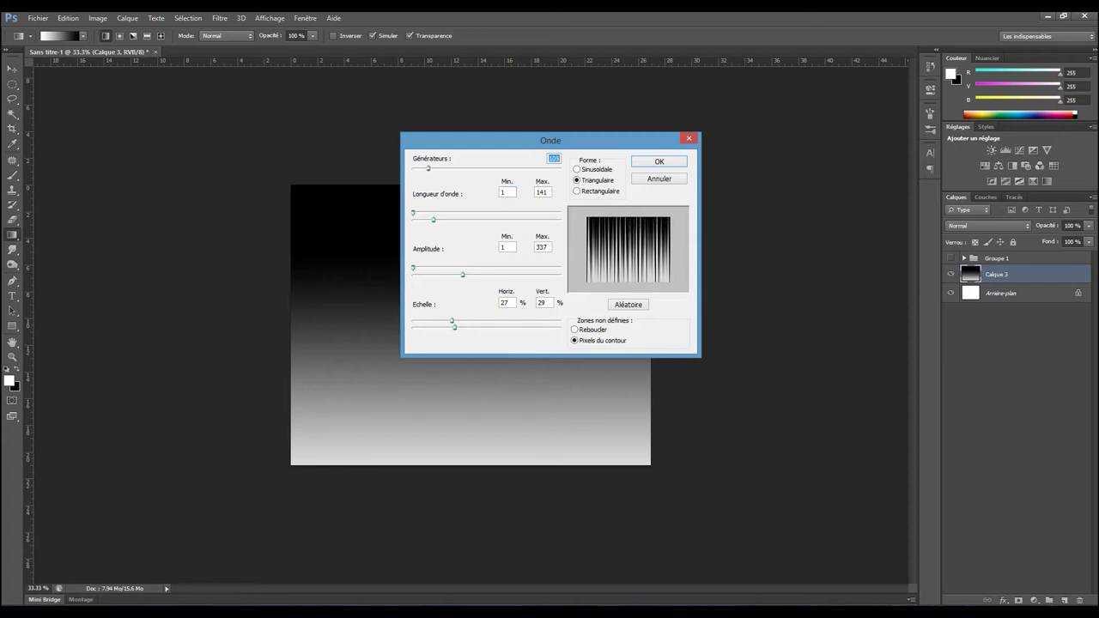
left_click_drag(433, 220, 431, 220)
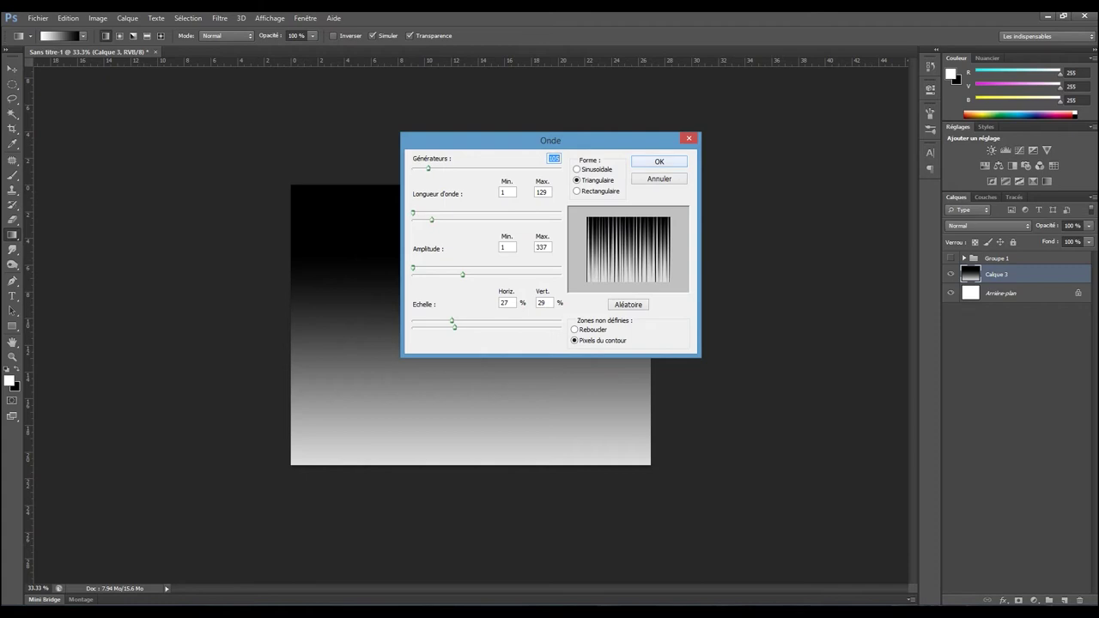
key("Return")
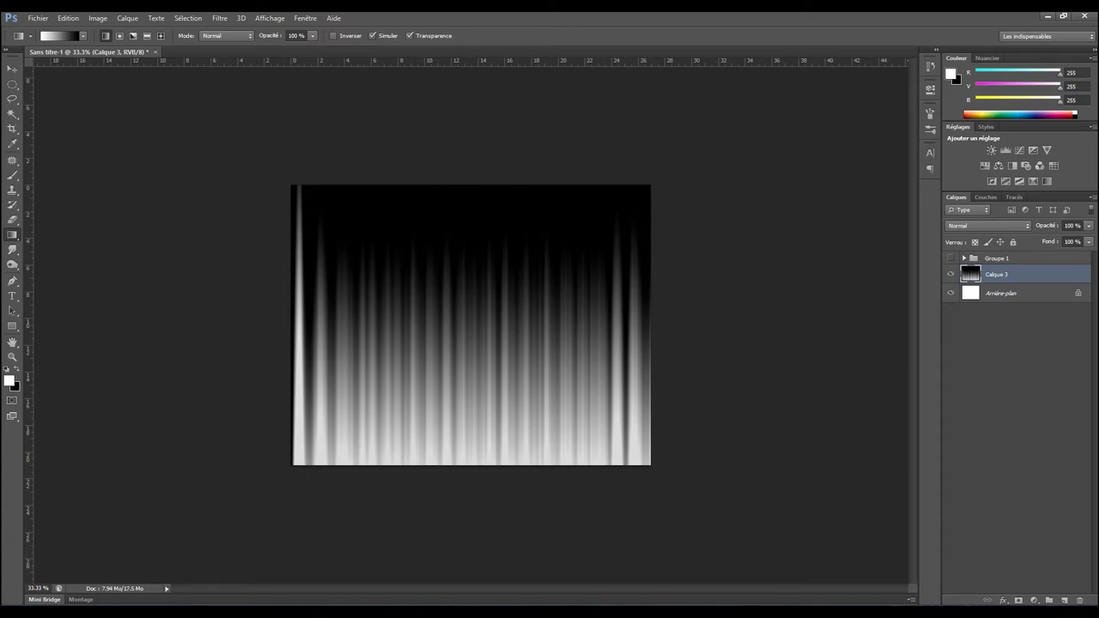
double_click(1048, 274)
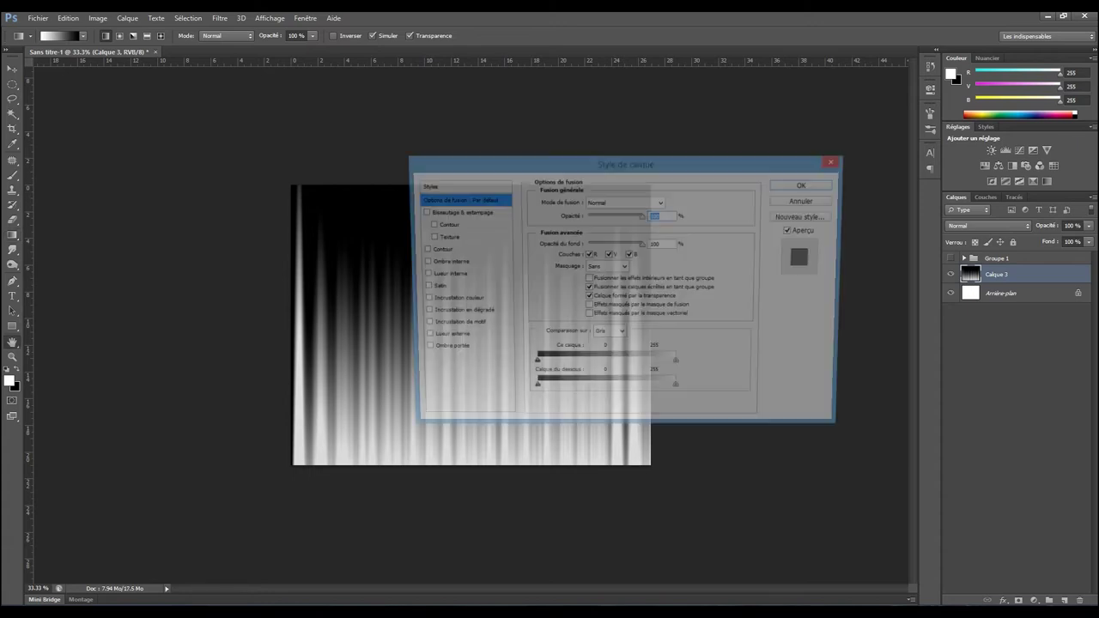
- Add a Spectre gradient overlay in Incrustation blend mode angled at 15°
left_click(452, 312)
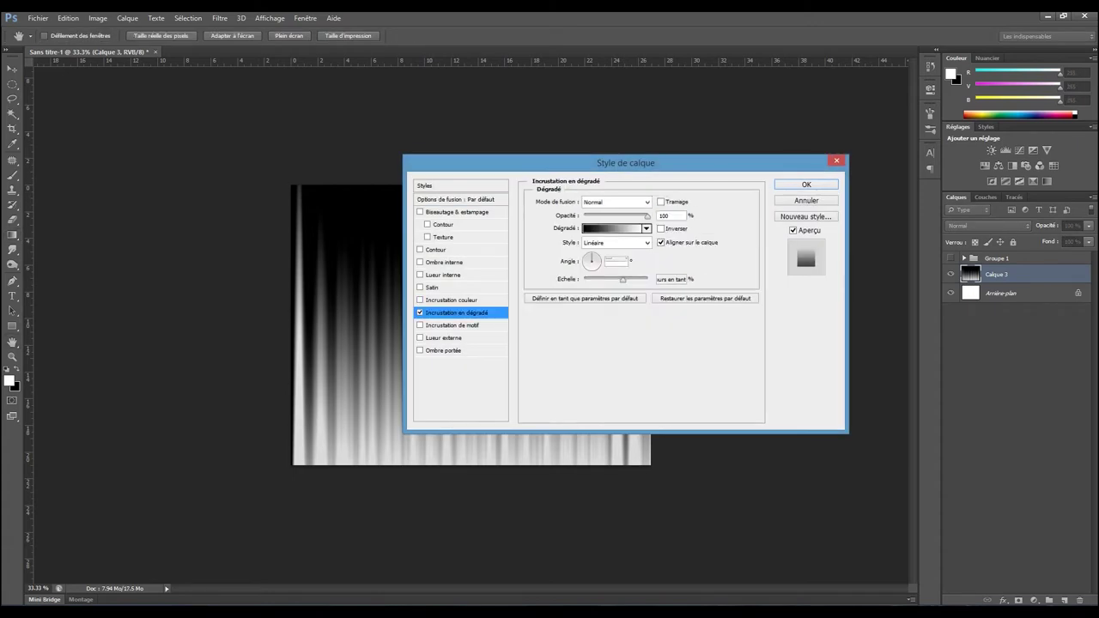
left_click_drag(625, 163, 780, 157)
left_click(771, 197)
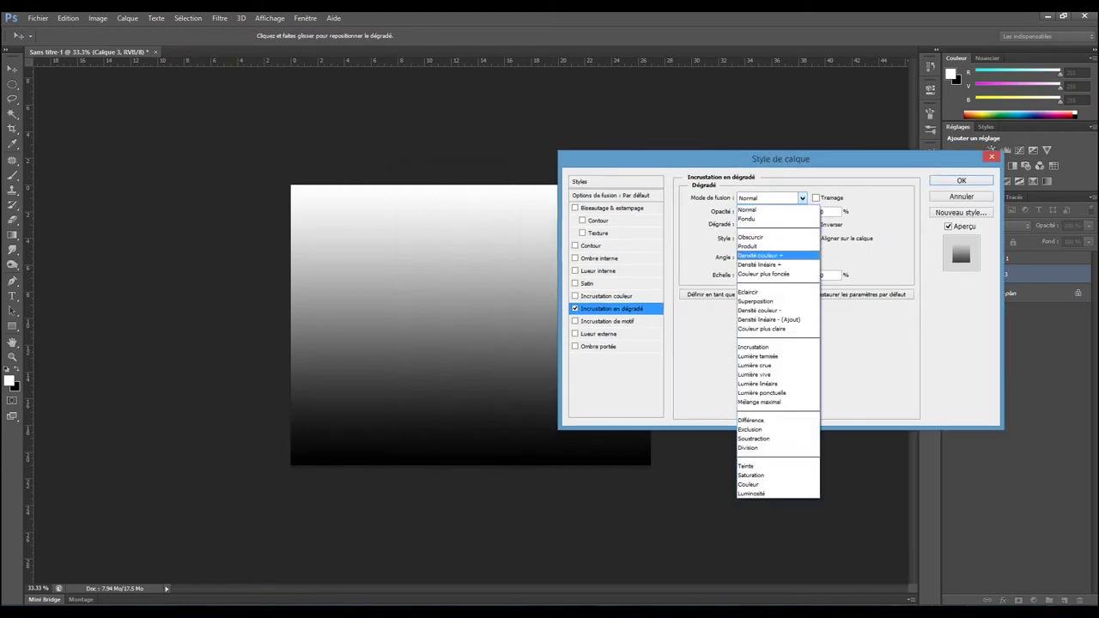
left_click(777, 341)
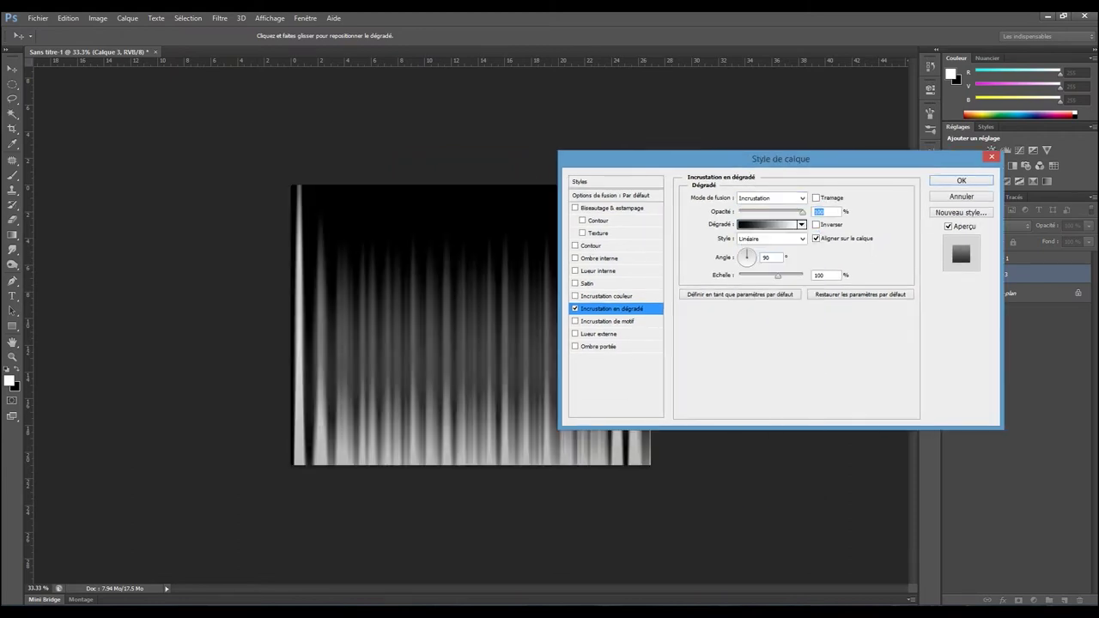
left_click(770, 224)
left_click(656, 170)
left_click(816, 138)
left_click_drag(746, 253, 753, 255)
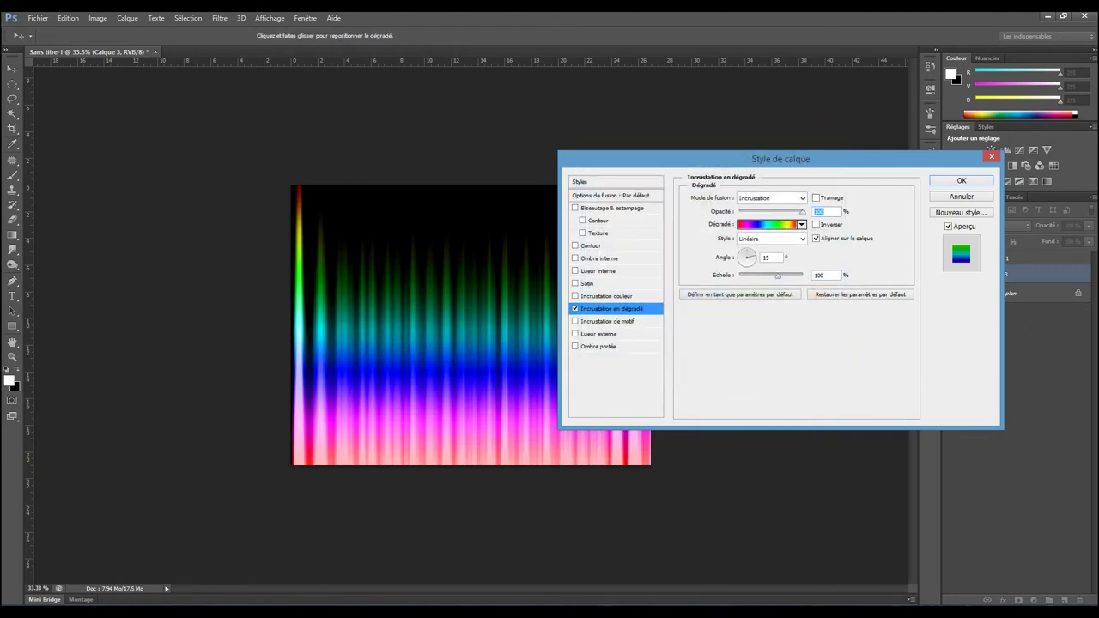
- Switch the overlay to Densité linéaire + at 0° with lower opacity, and confirm it
left_click(770, 197)
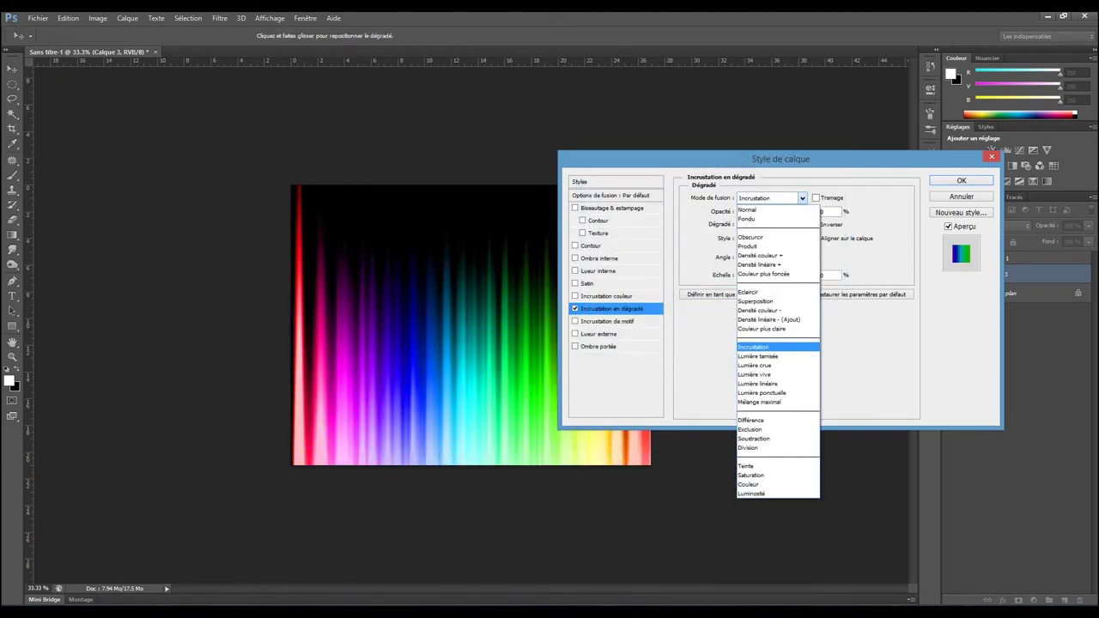
left_click(770, 346)
key("Down")
key("Down")
key("Down")
key("Down")
key("Down")
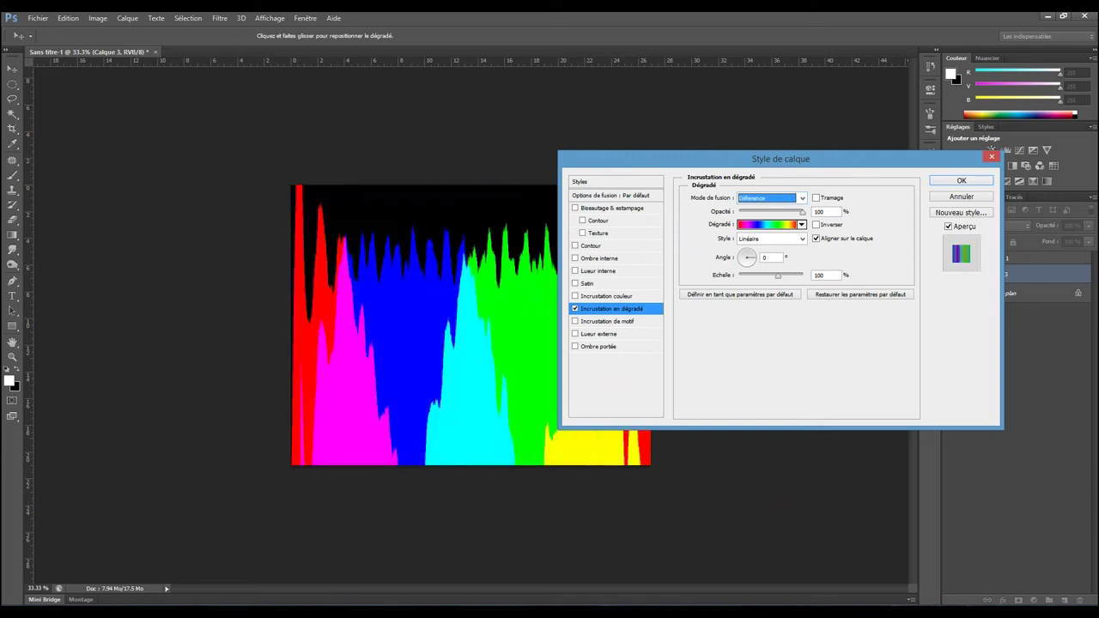
key("Down")
key("Down")
key("Down")
key("Down")
key("Down")
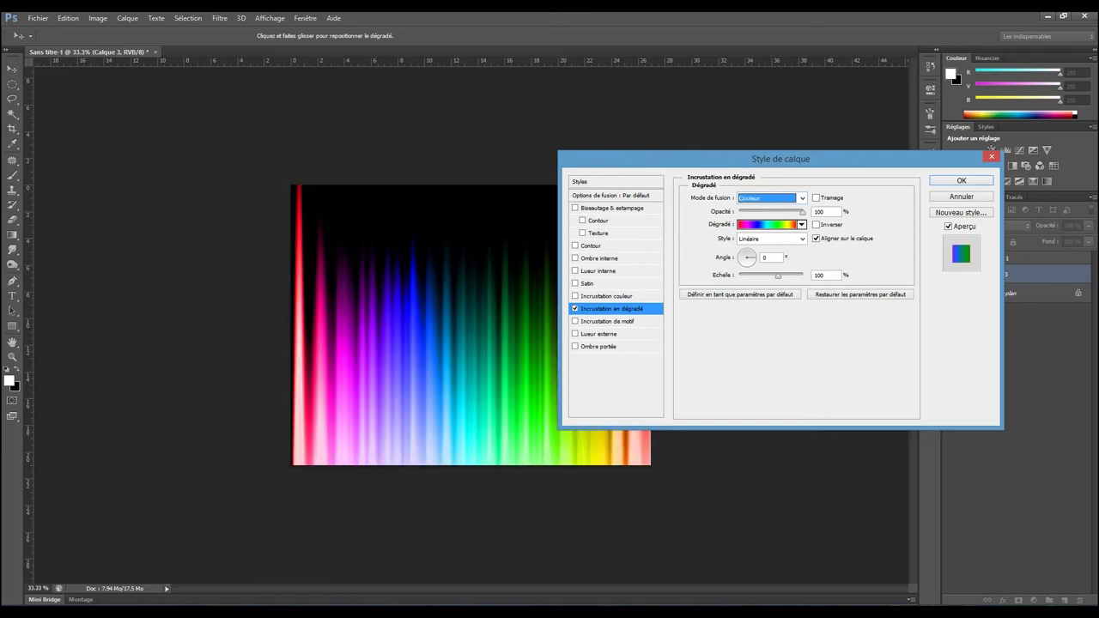
key("Down")
key("Up")
key("Up")
key("Up")
key("Up")
key("Up")
key("Up")
key("Up")
key("Up")
key("Up")
key("Up")
key("Up")
key("Up")
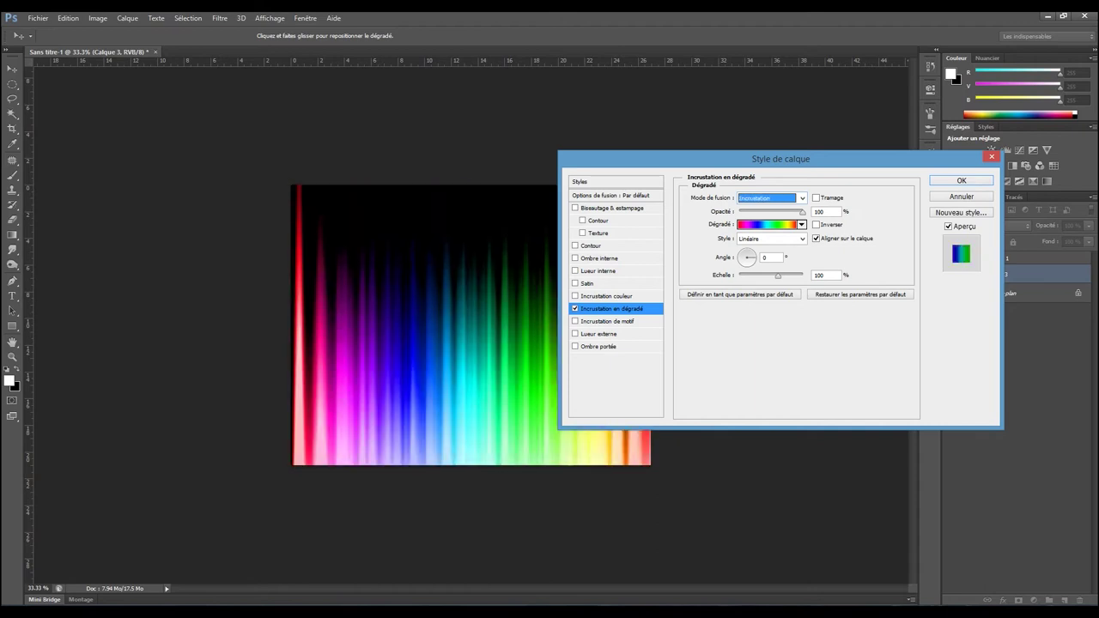
key("Up")
key("Up")
key("Up")
key("Down")
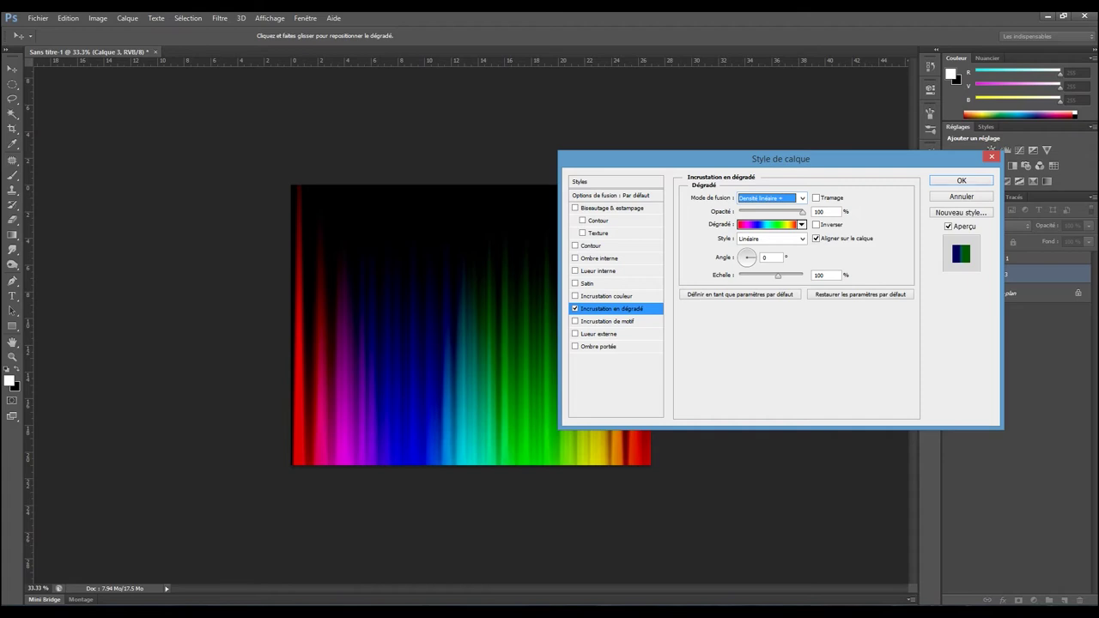
key("Tab")
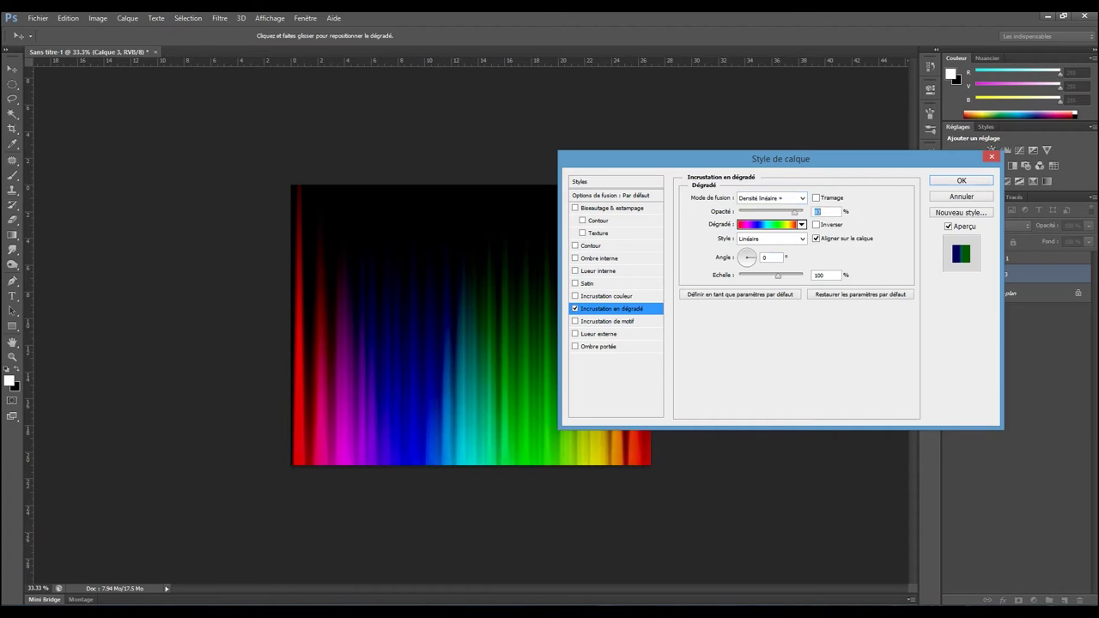
key("shift+Down")
key("shift+Down")
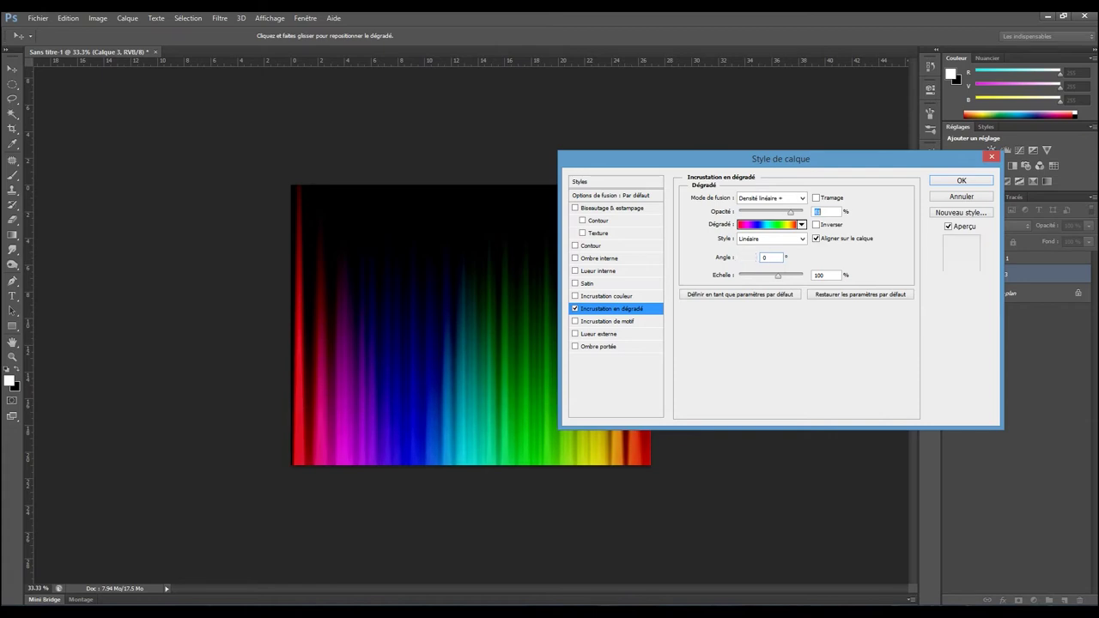
key("Return")
- Crop the bright red strip off the image's left edge
key("c")
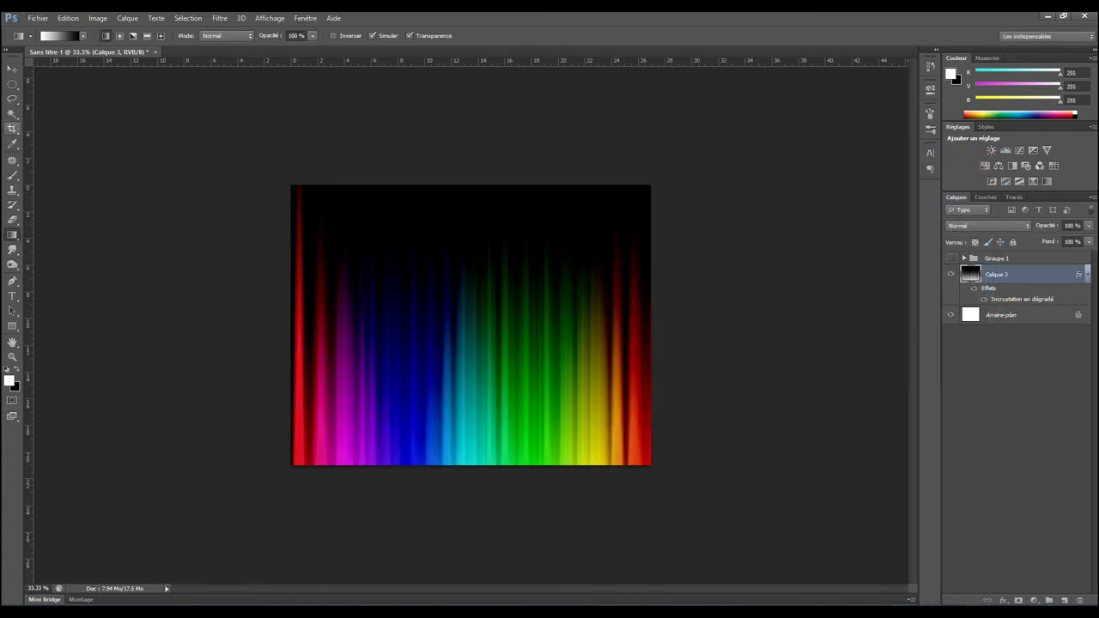
left_click_drag(292, 324, 302, 325)
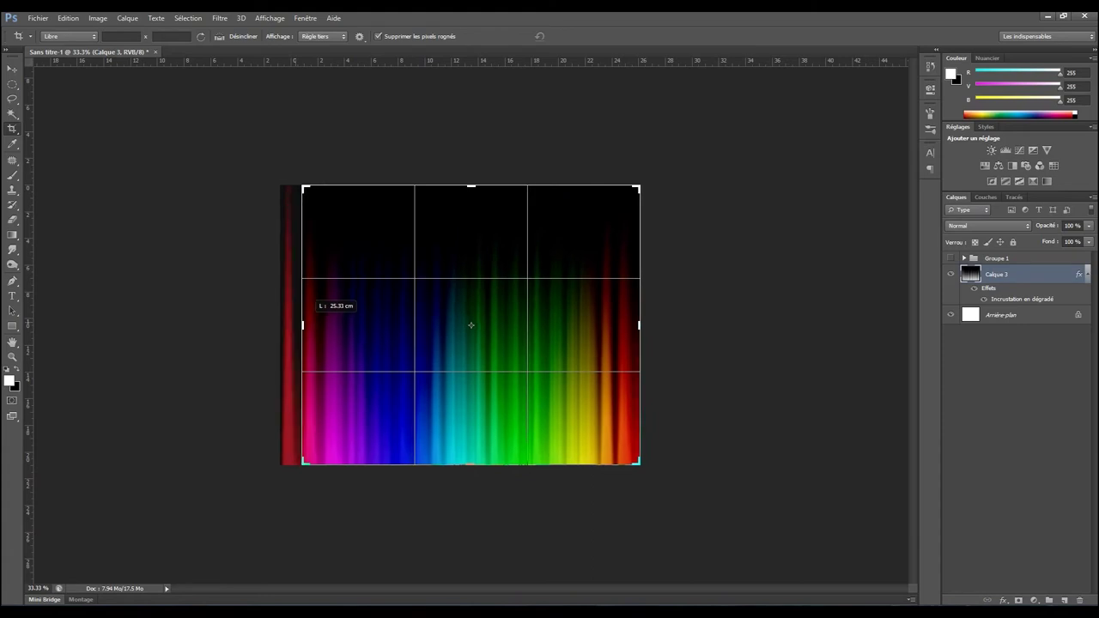
key("Return")
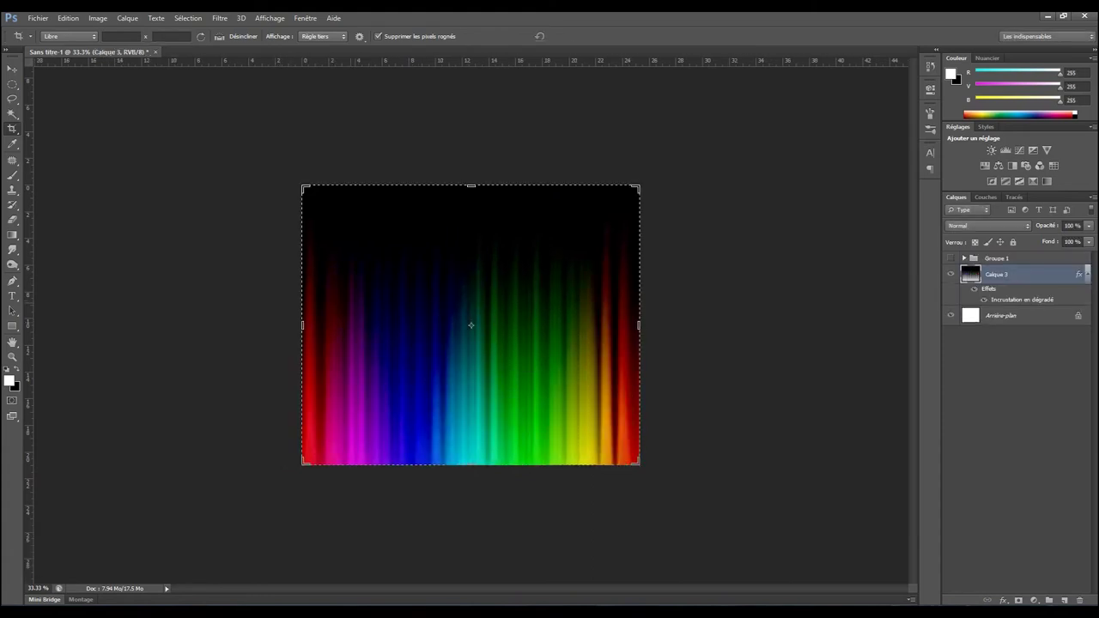
key("m")
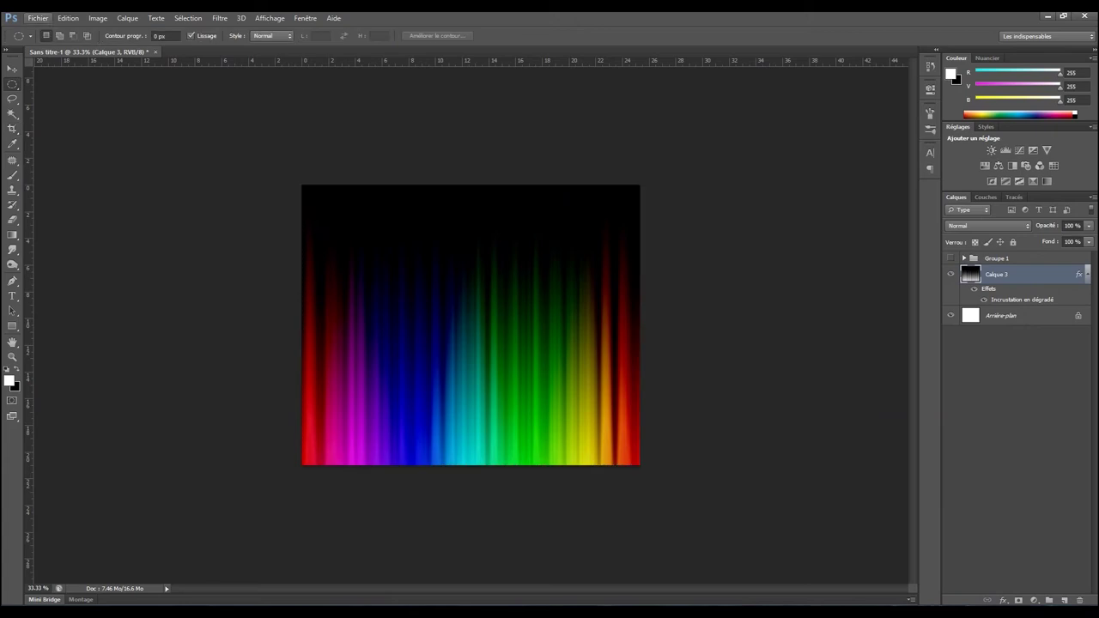
left_click(98, 18)
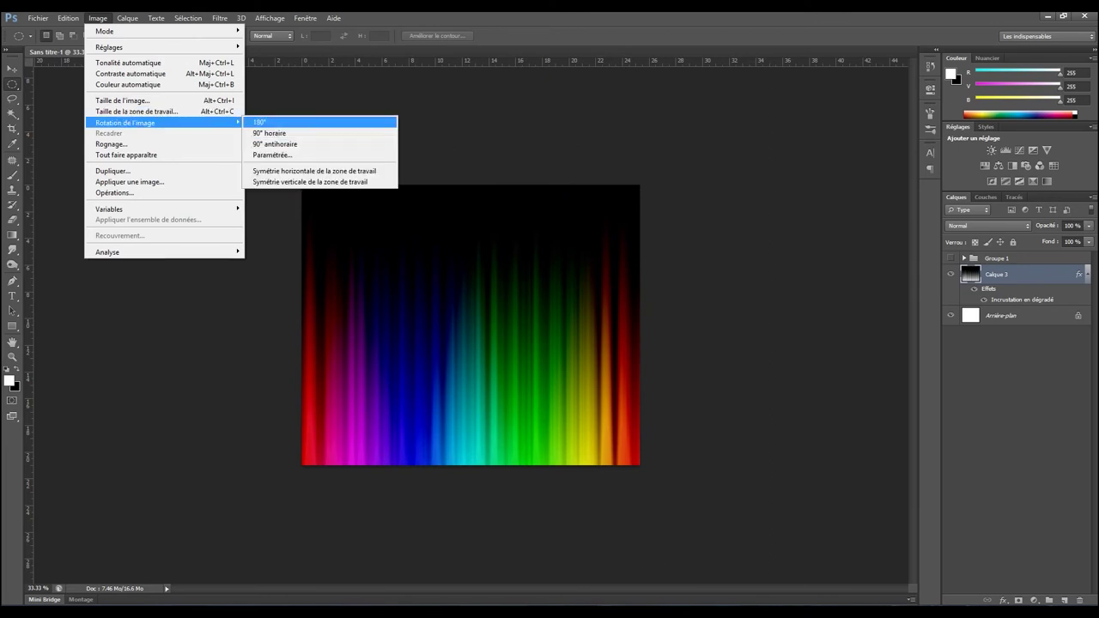
- Rotate the image 180° so the streaks hang from the top
left_click(275, 122)
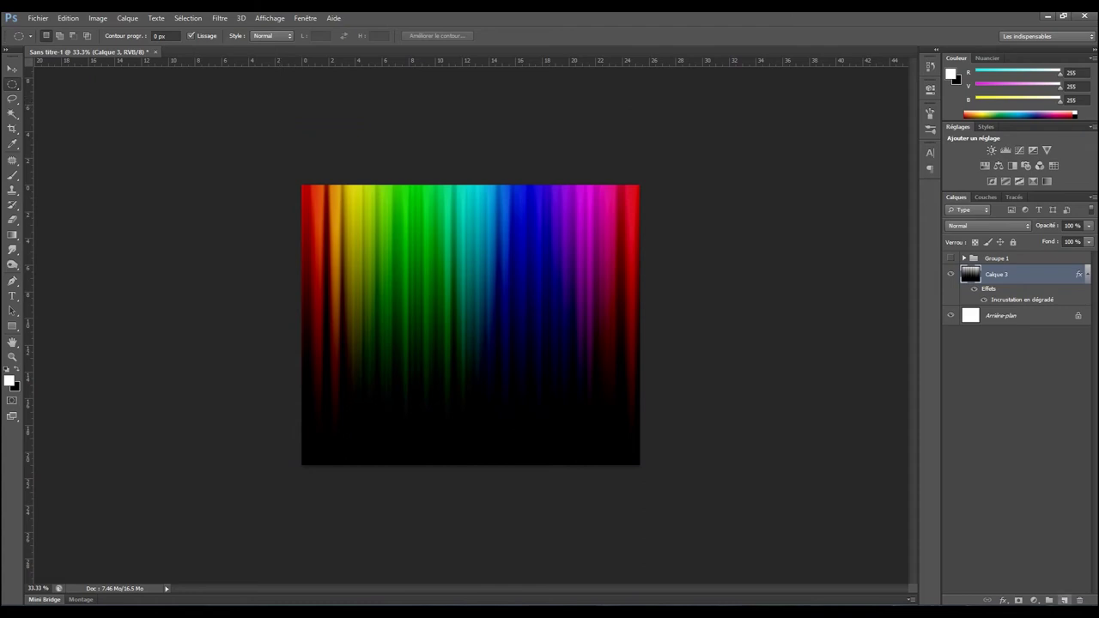
- Add a new layer and draw a black-to-transparent fade down from the top
left_click(1065, 600)
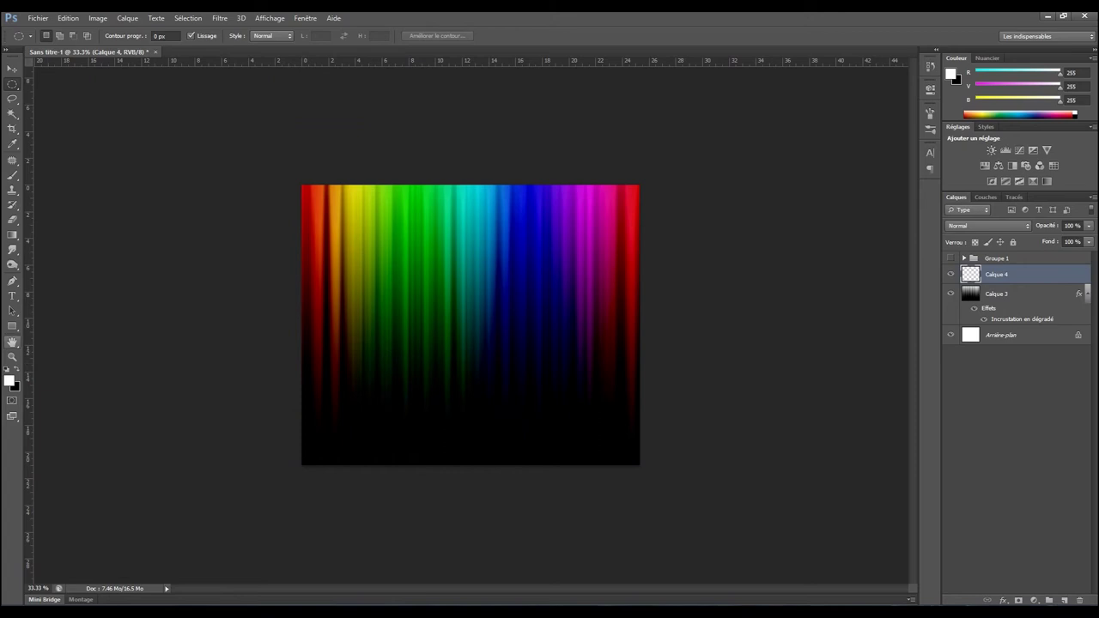
key("d")
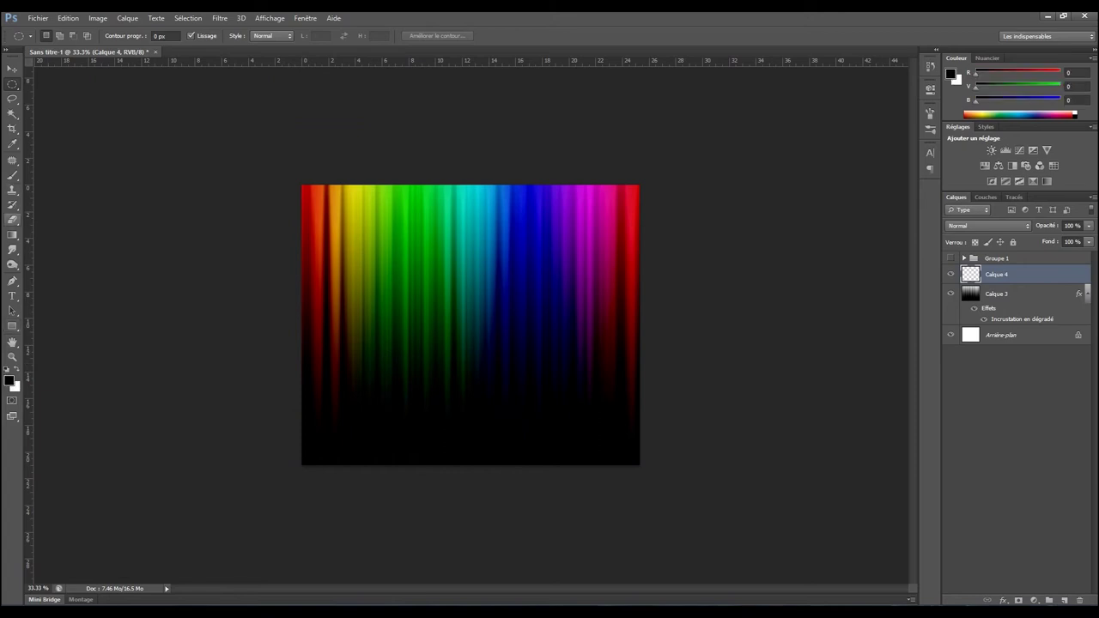
left_click(12, 234)
left_click(62, 35)
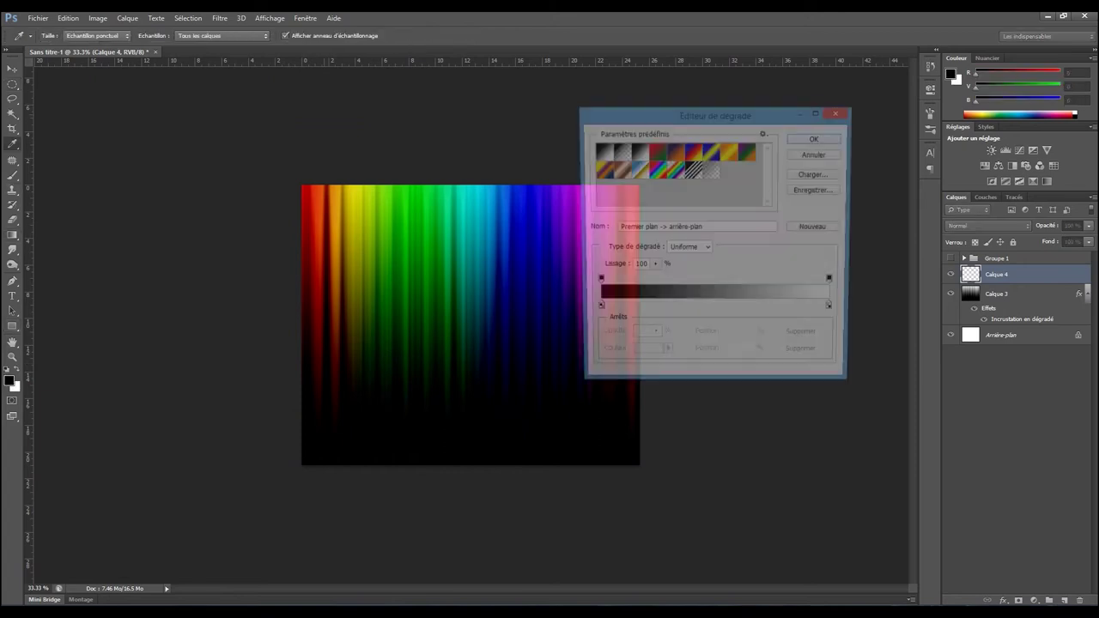
key("Return")
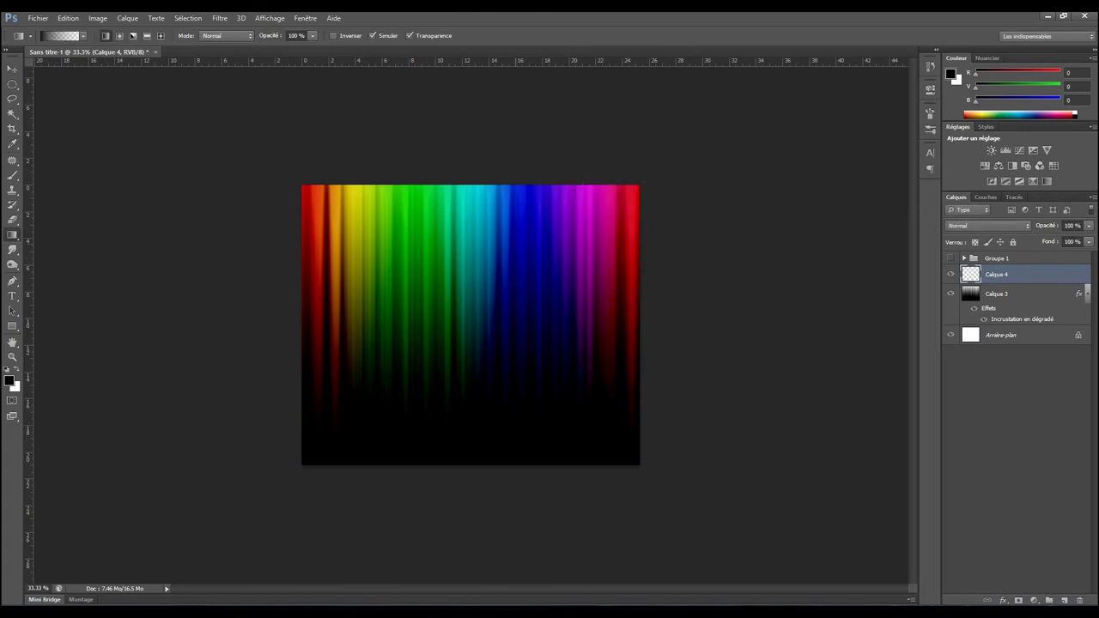
left_click_drag(490, 215, 489, 185)
mouse_move(489, 404)
left_mouse_down()
mouse_move(490, 185)
mouse_move(484, 273)
left_mouse_up()
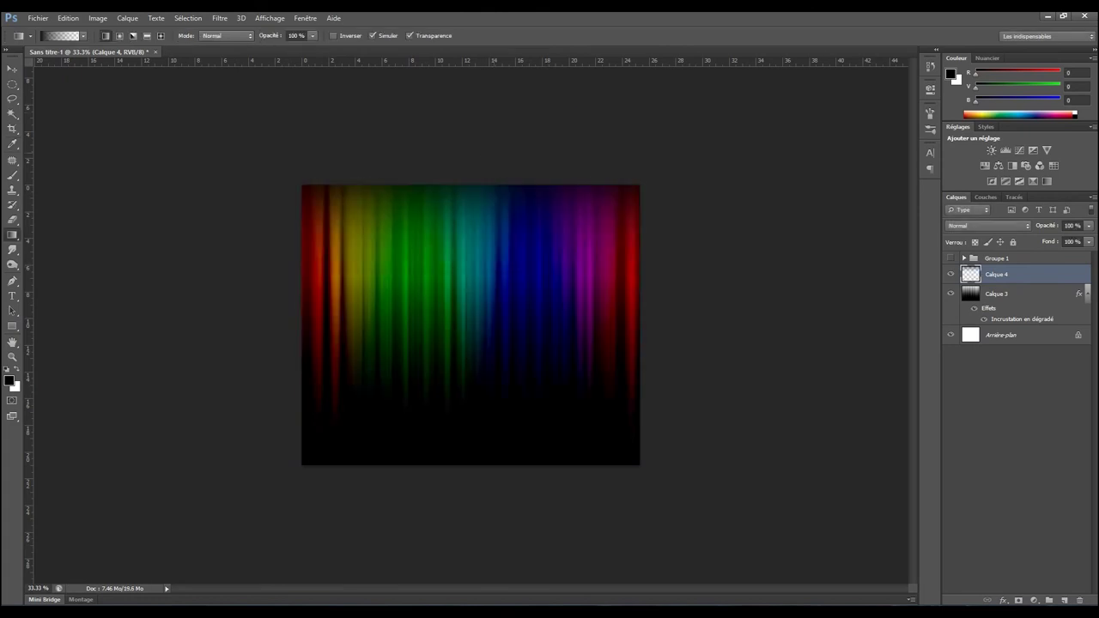
key("ctrl+z")
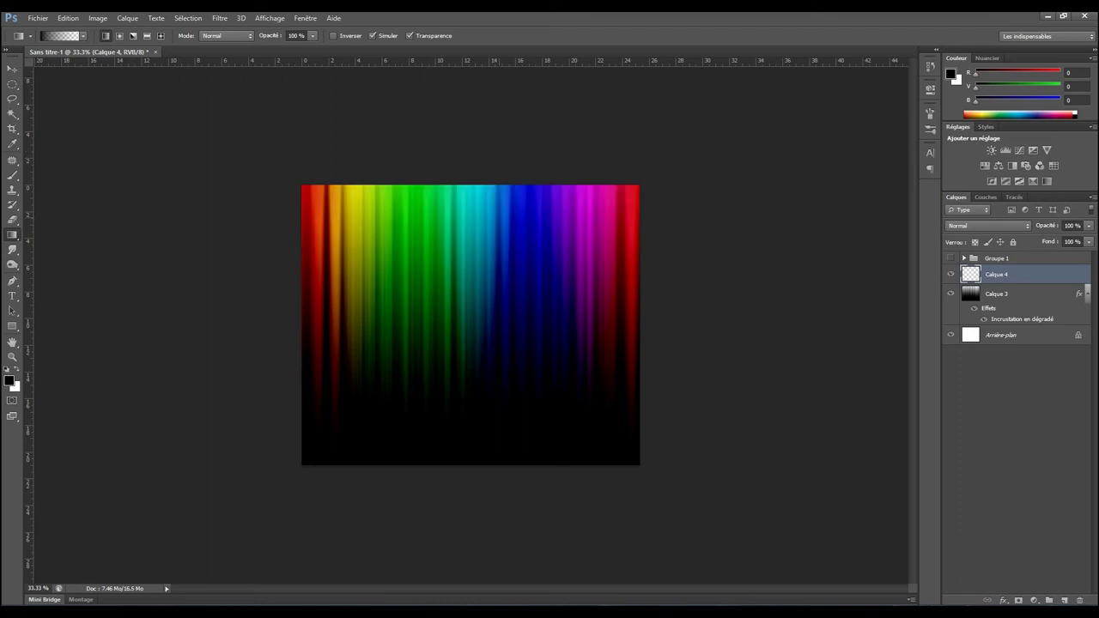
left_click_drag(500, 168, 500, 241)
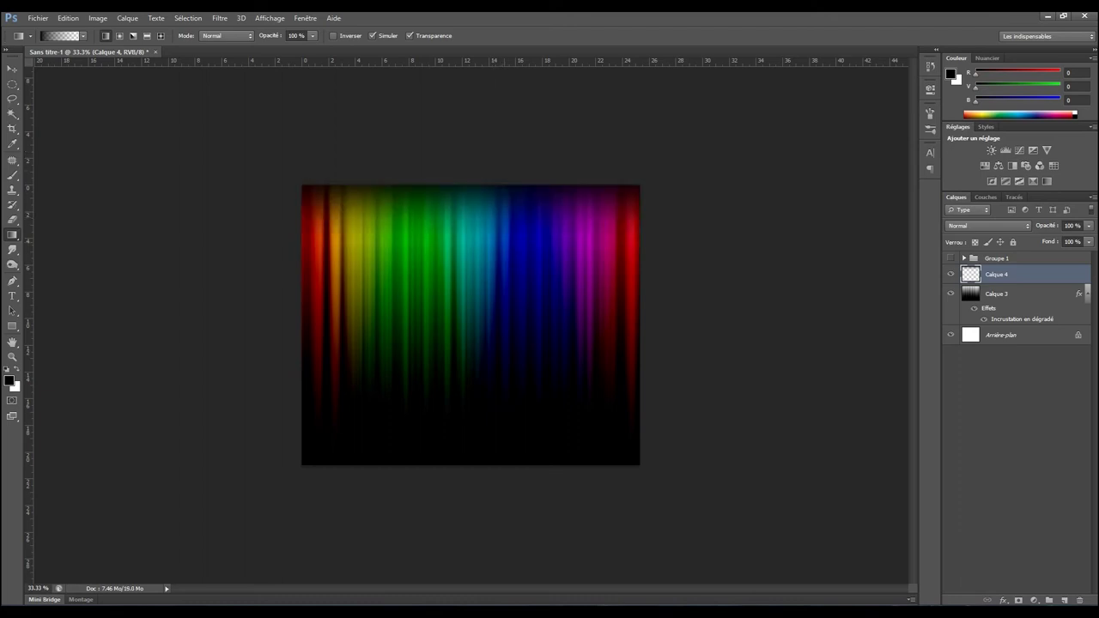
key("ctrl+z")
key("ctrl+z")
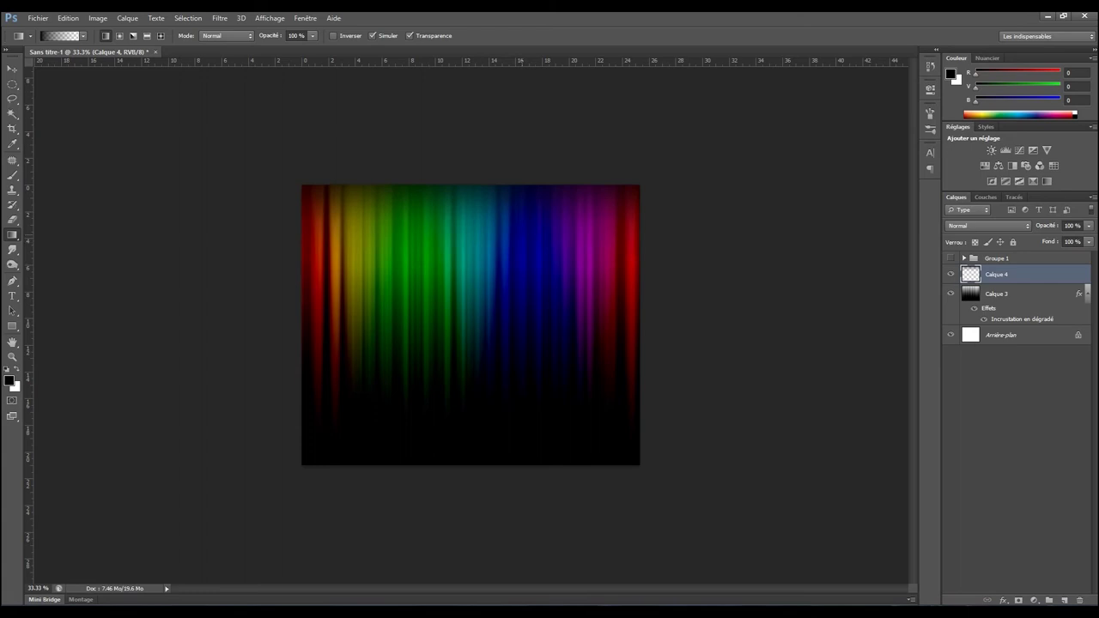
- Set the fade layer's opacity to 73%
left_click(1071, 225)
type("50")
key("Return")
type("73")
key("Return")
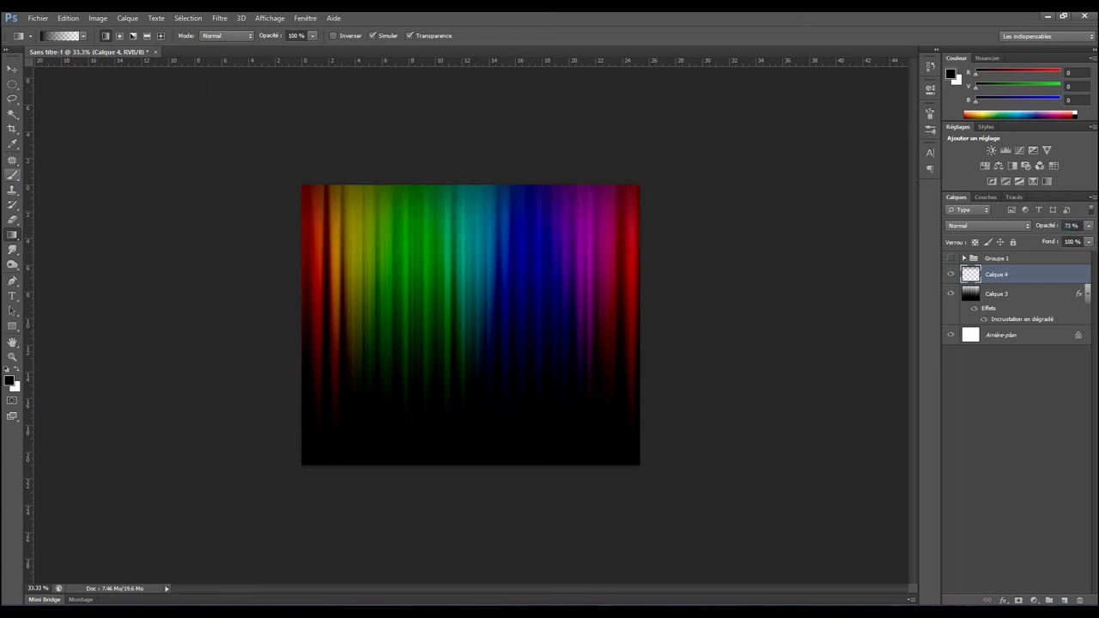
- Erase across the top band of the fade with a soft round 453 px eraser
key("e")
right_click(546, 278)
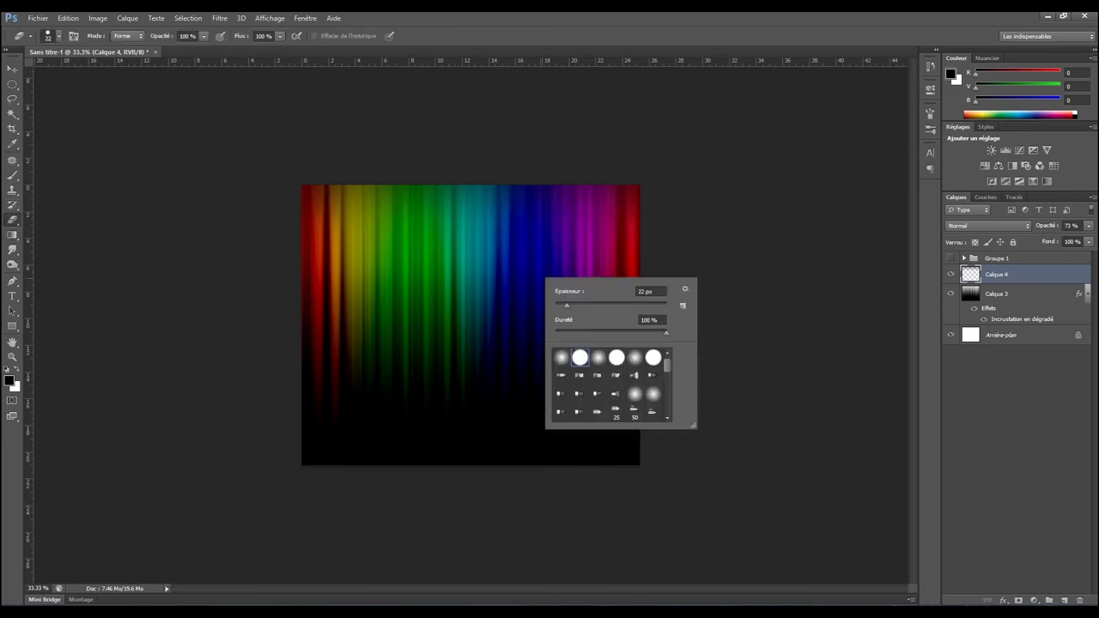
type("170")
left_click(599, 358)
type("453")
key("Return")
key("Return")
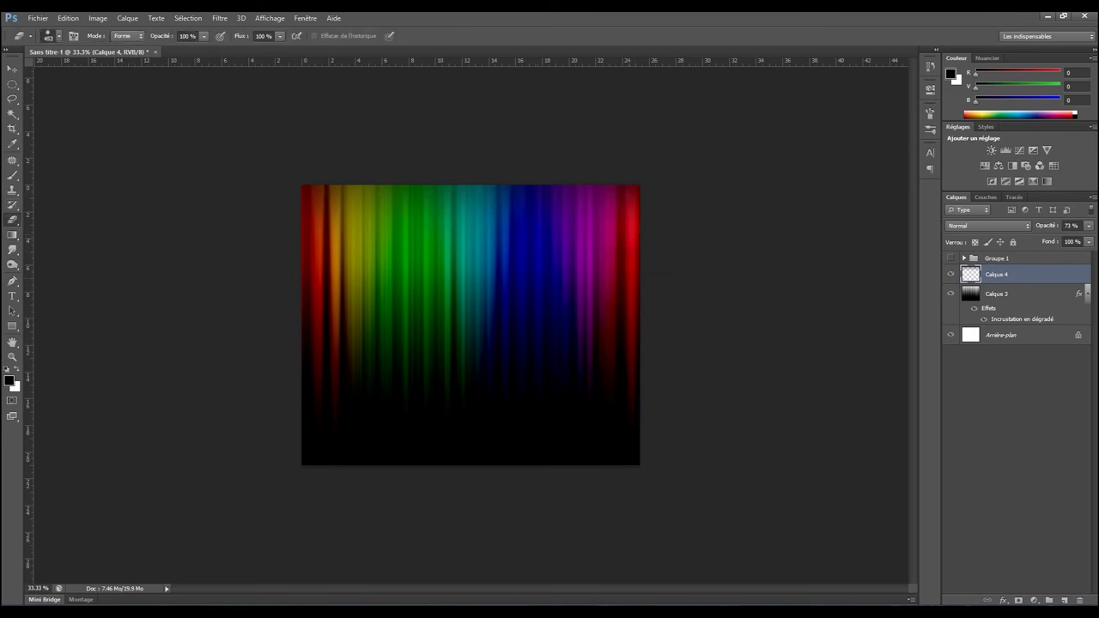
left_click_drag(605, 193, 360, 193)
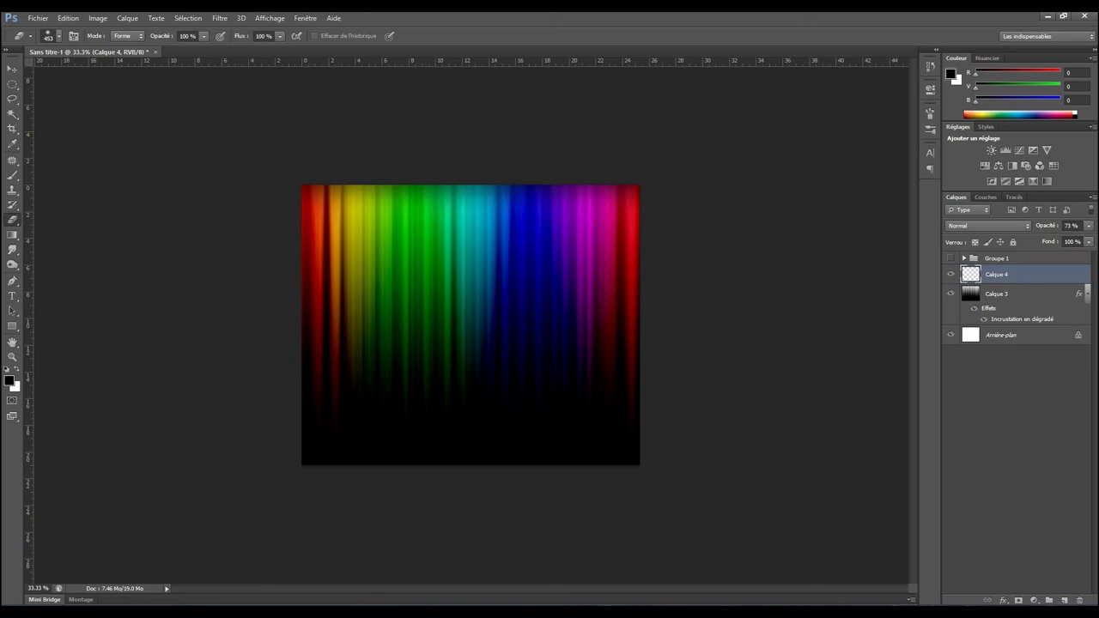
- On a new layer, brush scattered white dots over the red, green, blue and magenta streaks
left_click(1065, 600)
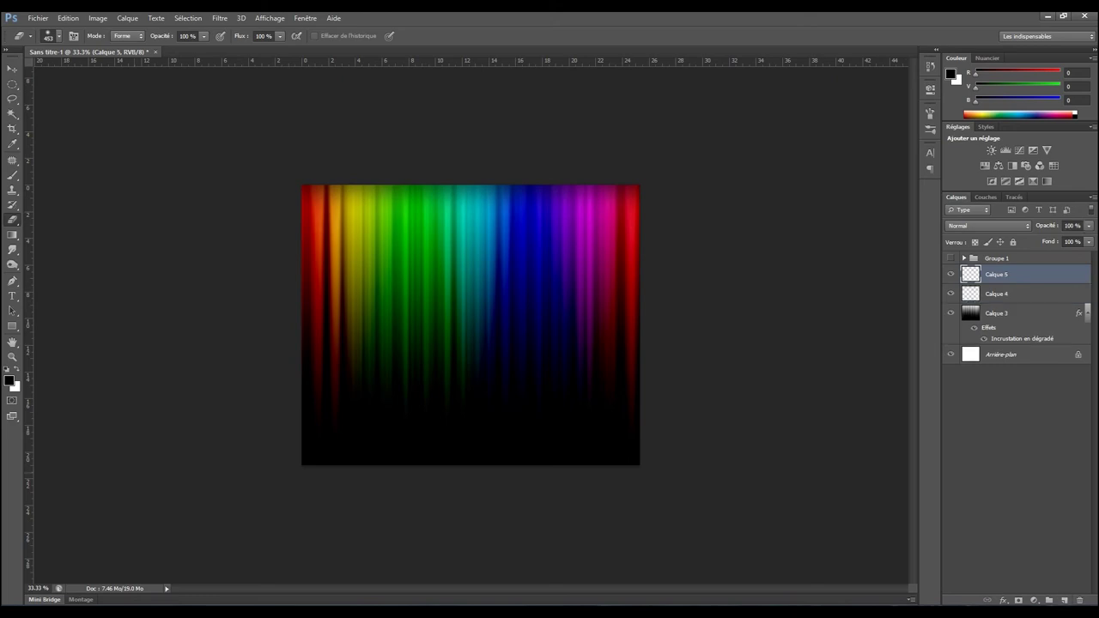
left_click(16, 368)
left_click(13, 175)
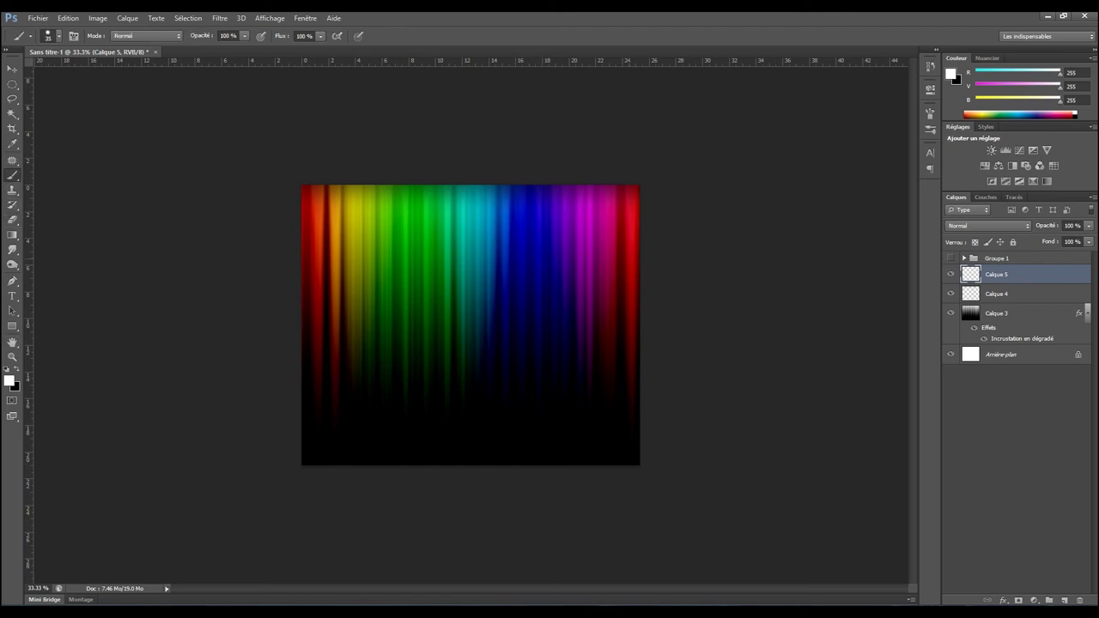
left_click_drag(352, 240, 330, 340)
left_click_drag(438, 214, 429, 447)
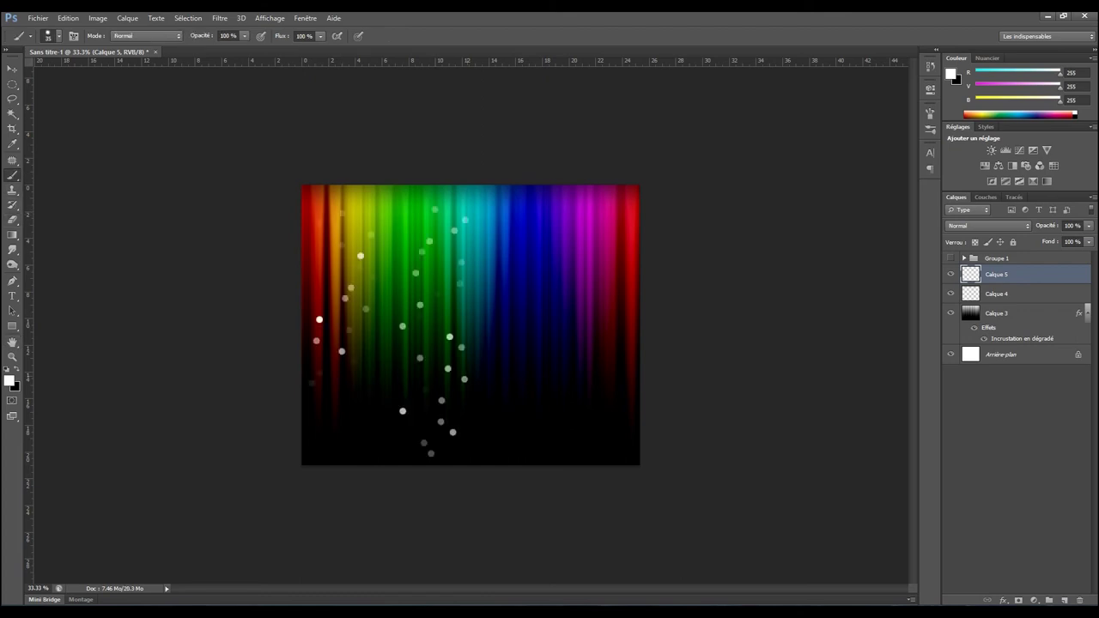
left_click_drag(543, 219, 532, 348)
mouse_move(619, 213)
left_mouse_down()
mouse_move(629, 249)
mouse_move(611, 309)
left_mouse_up()
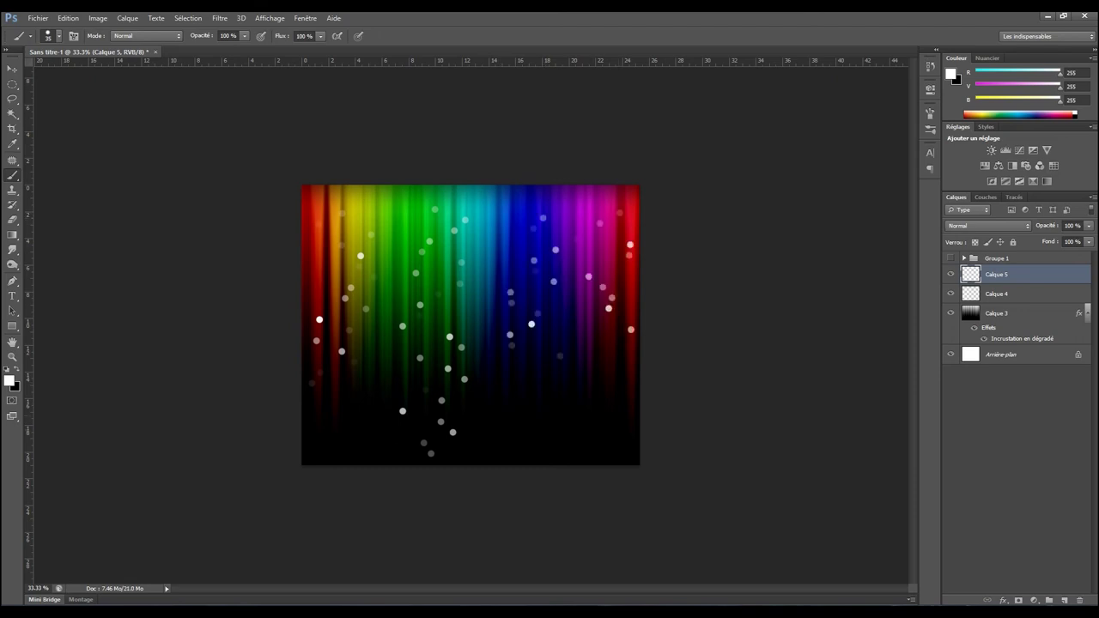
left_click(988, 225)
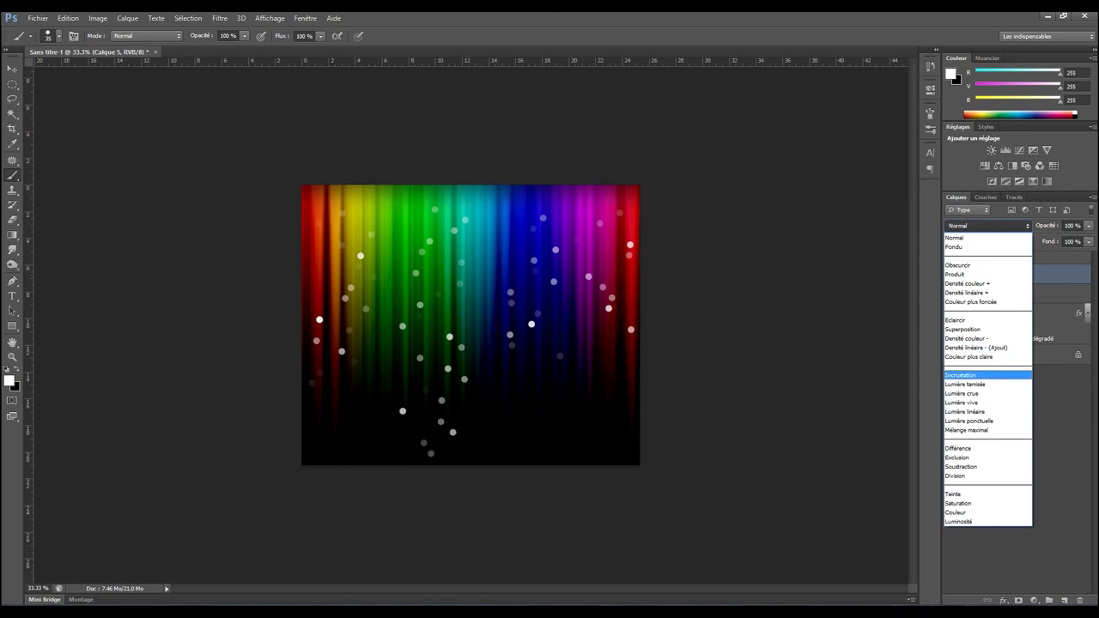
- Set the dots layer to Incrustation and shift a Ctrl+J duplicate to the right
left_click(971, 375)
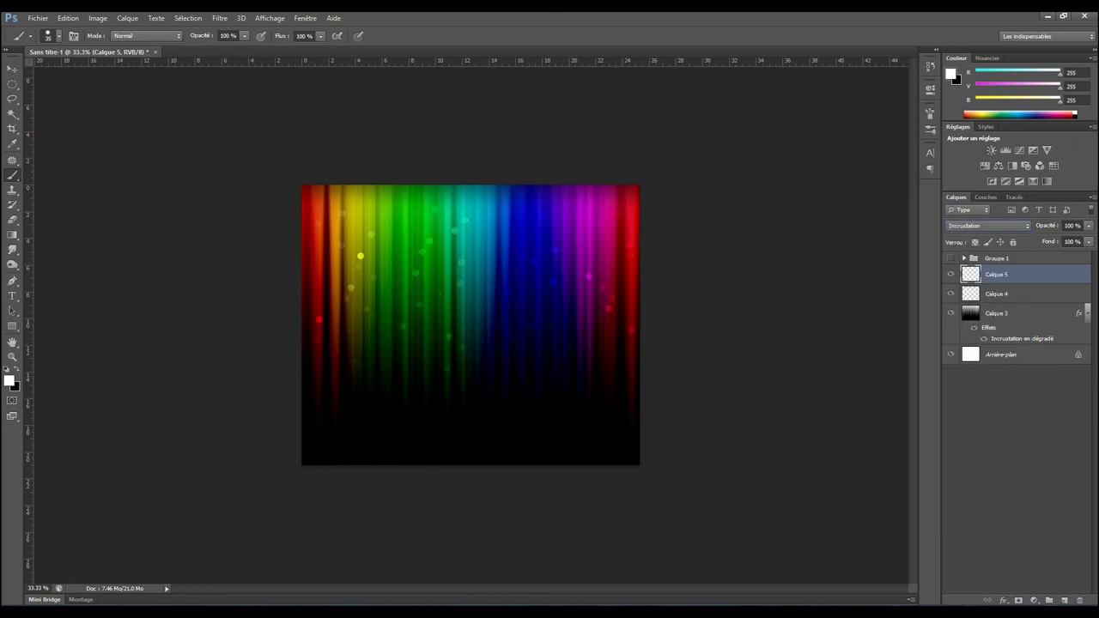
key("ctrl+j")
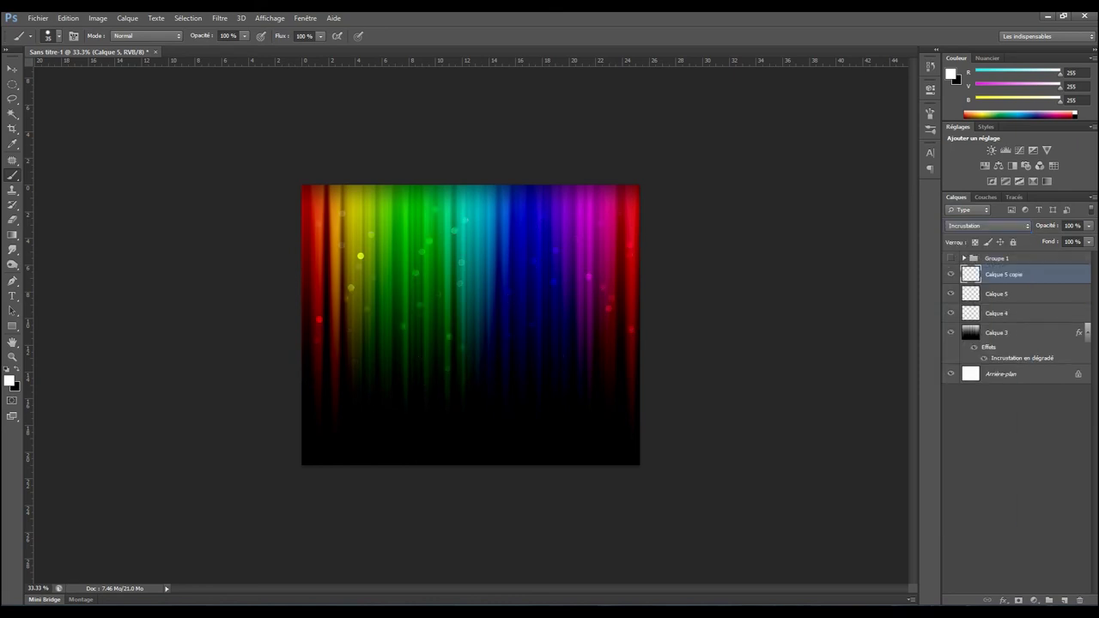
key("v")
left_click_drag(472, 204, 502, 206)
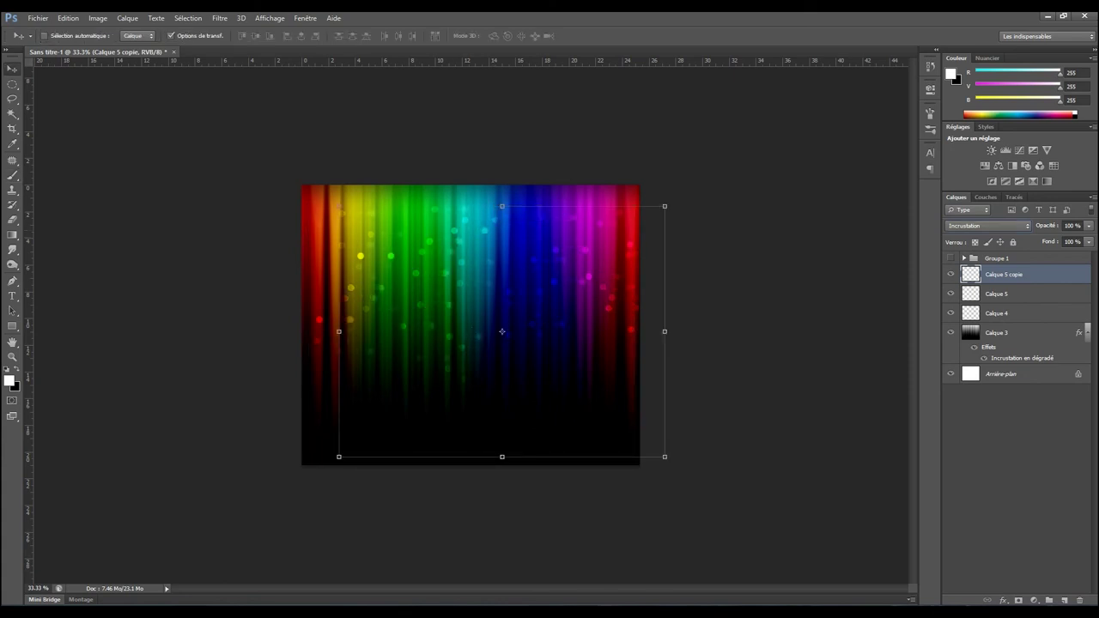
- Reposition the original and copied dot layers so their glowing dots are offset
key("m")
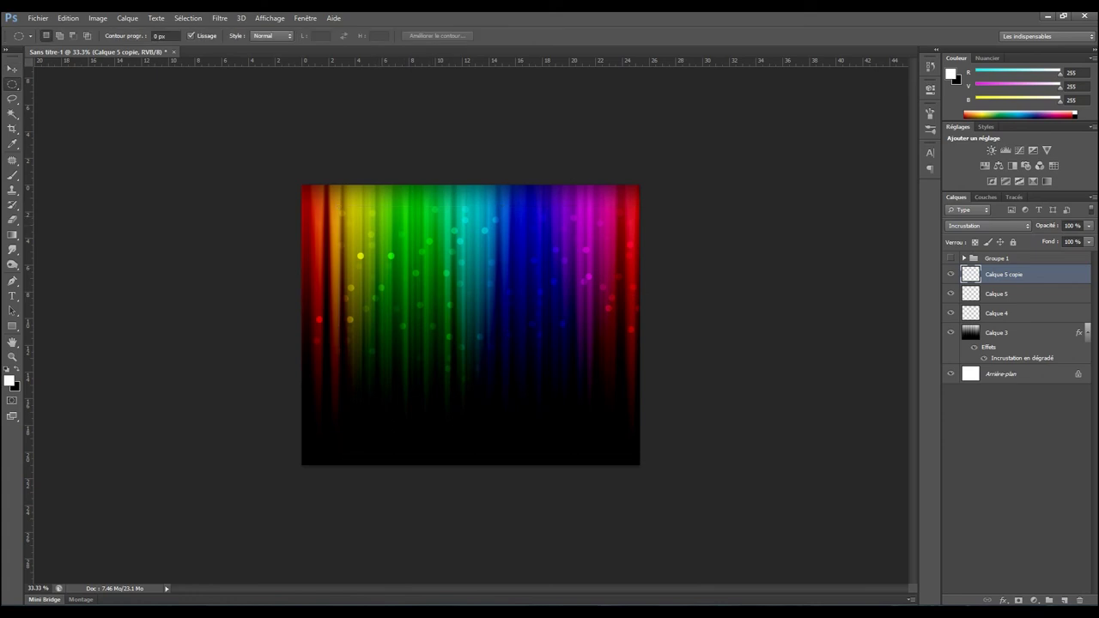
key("v")
left_click(995, 294)
mouse_move(501, 247)
left_mouse_down()
mouse_move(518, 249)
mouse_move(482, 249)
left_mouse_up()
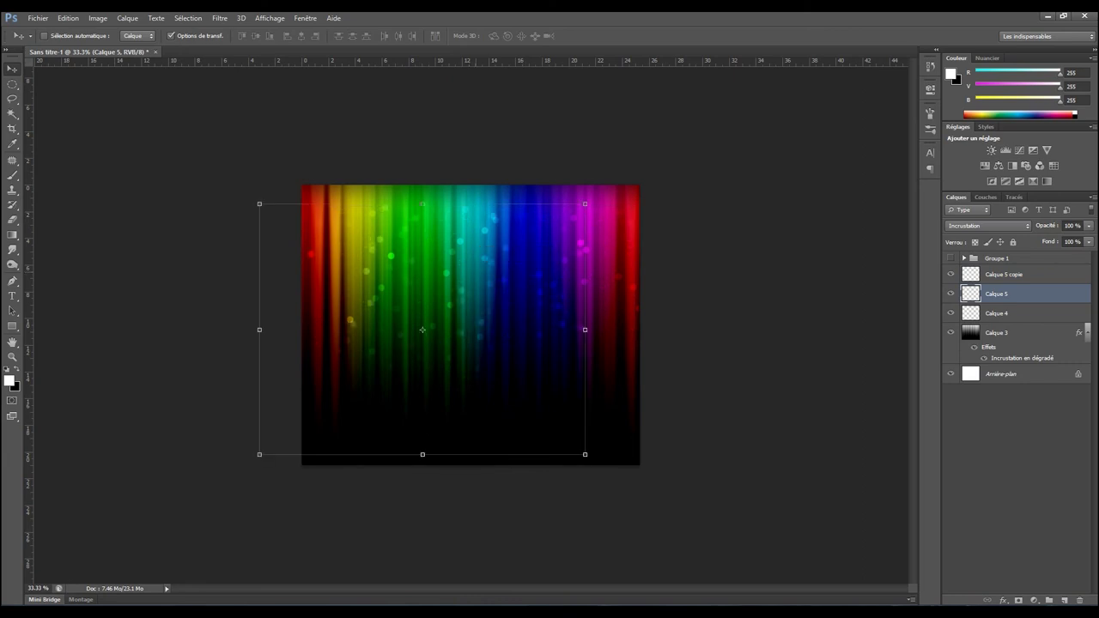
key("alt+bracketleft")
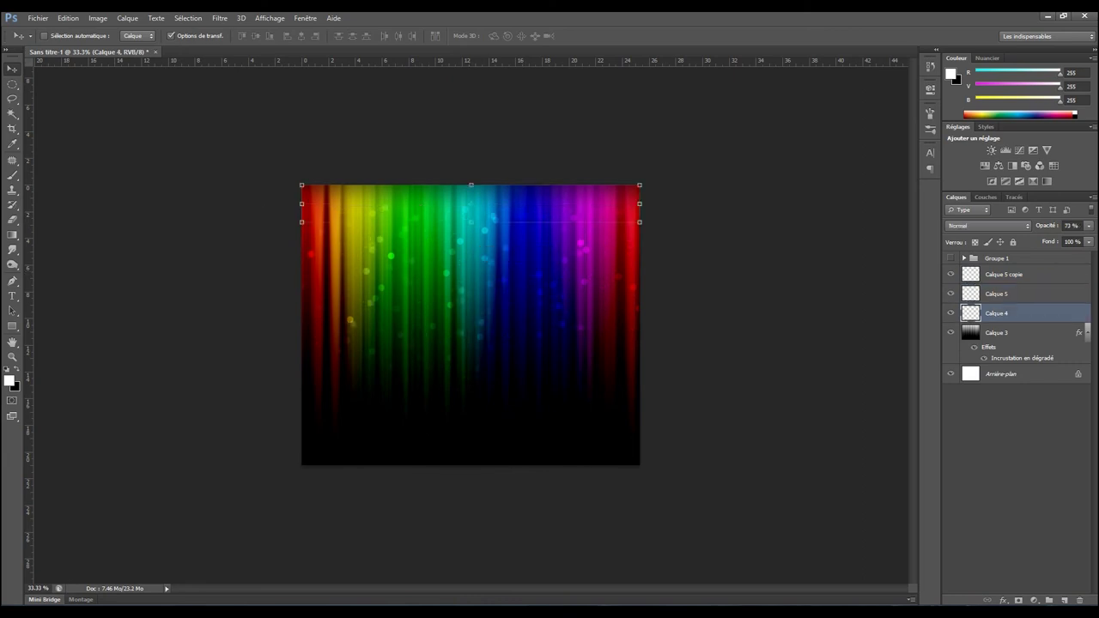
key("alt+bracketright")
key("alt+bracketright")
left_click_drag(580, 266, 646, 273)
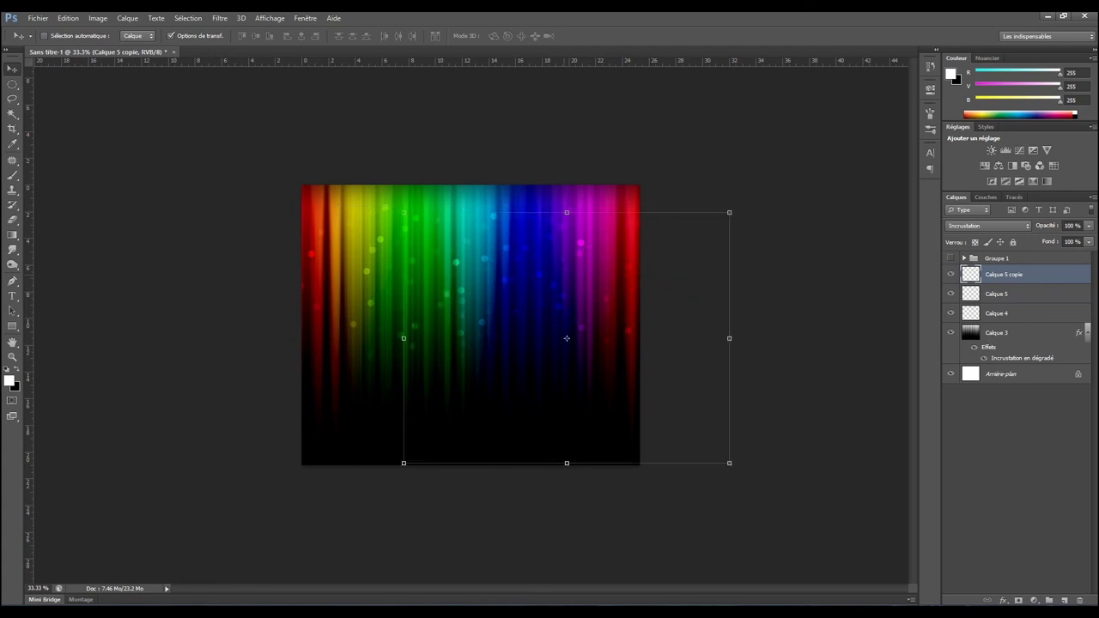
left_click_drag(573, 254, 574, 246)
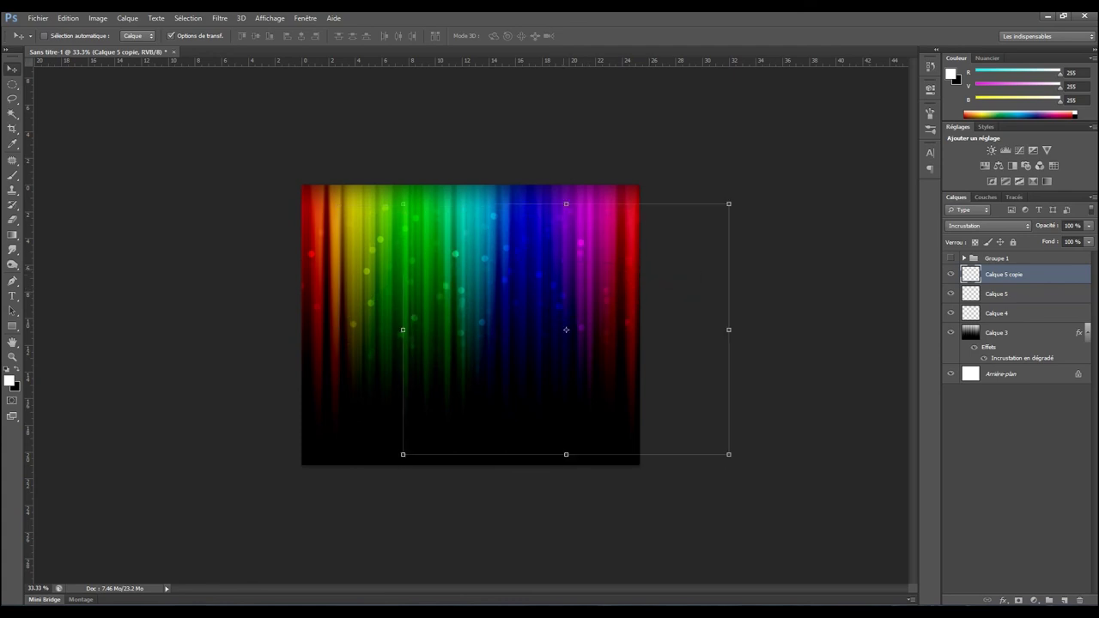
left_click(12, 84)
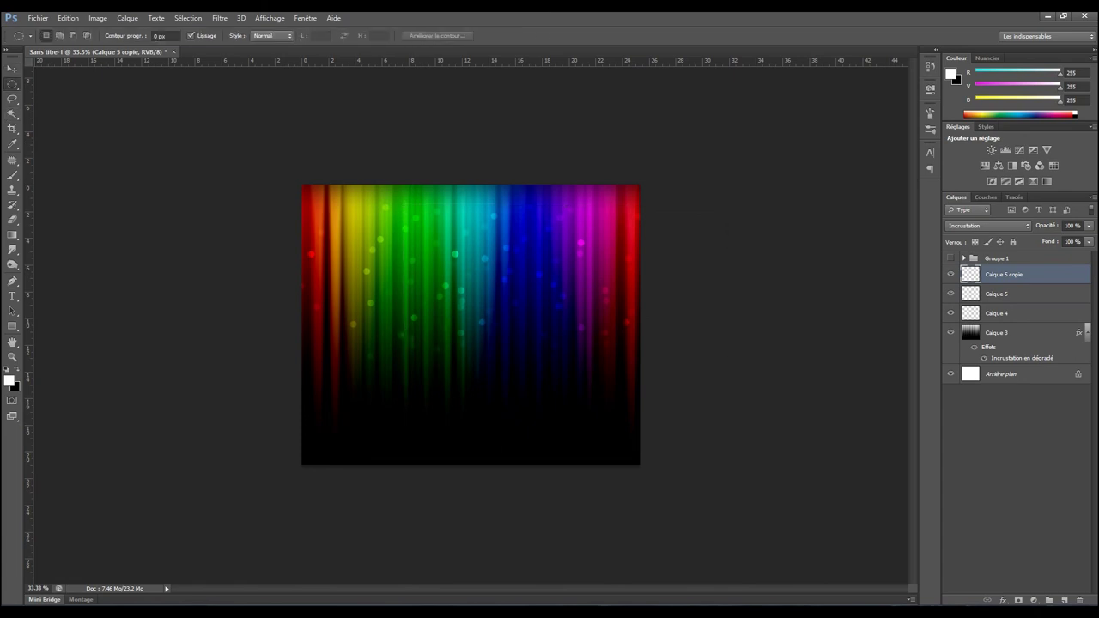